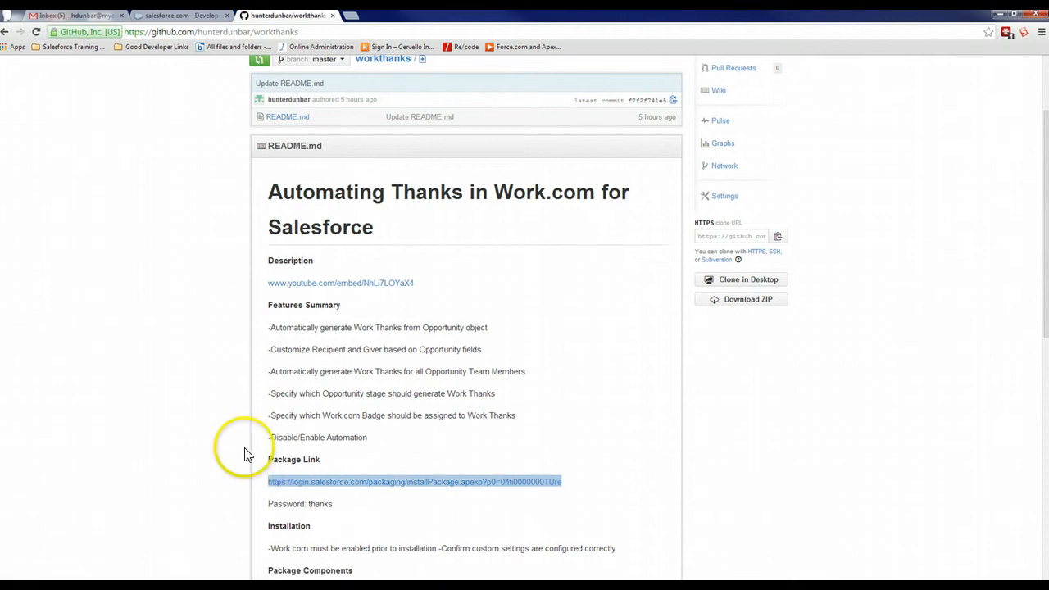
Load the copied package install link from the GitHub README in the Salesforce tab
{"action": "left_click", "coordinate": [196, 16]}
{"action": "left_click", "coordinate": [207, 31]}
{"action": "type", "text": "https://login.salesforce.com/packaging/installPackage.apexp?p0=04ti0000000TUre"}
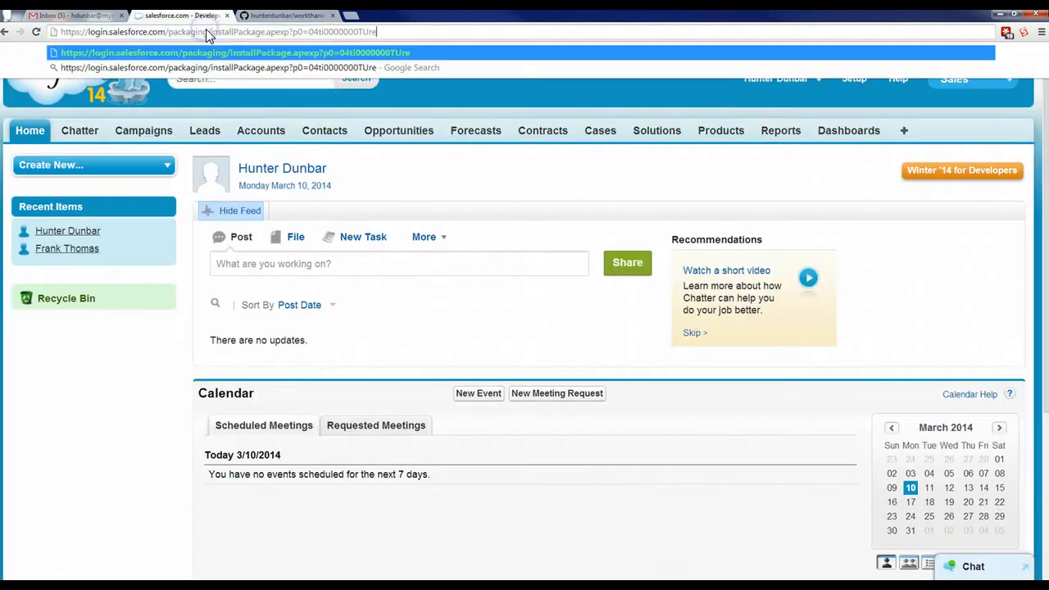
{"action": "key", "text": "Return"}
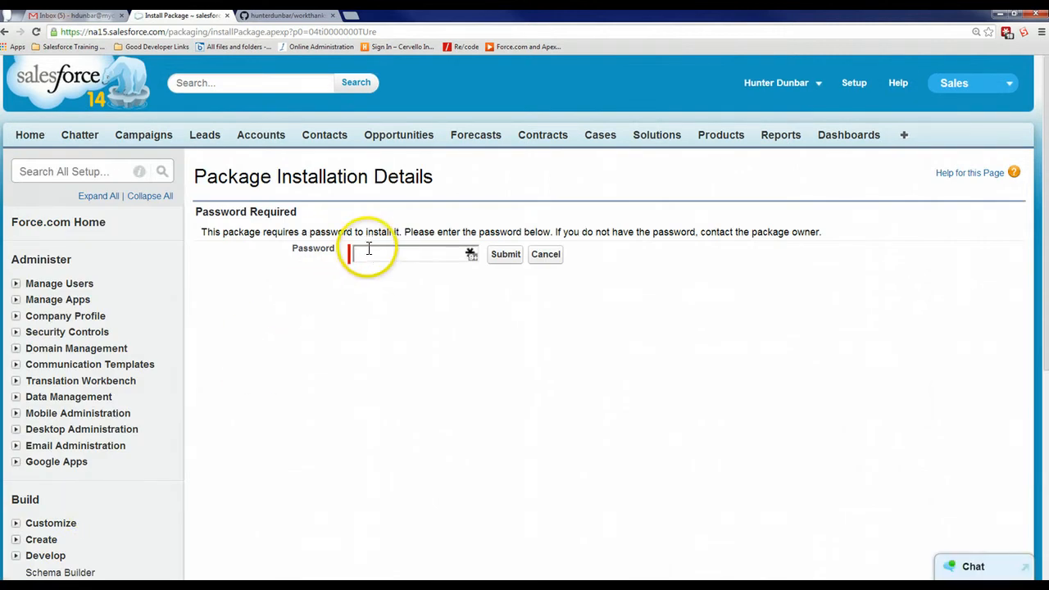
Submit the package password and review the components listed for the Auto Recognition package
{"action": "left_click", "coordinate": [369, 251]}
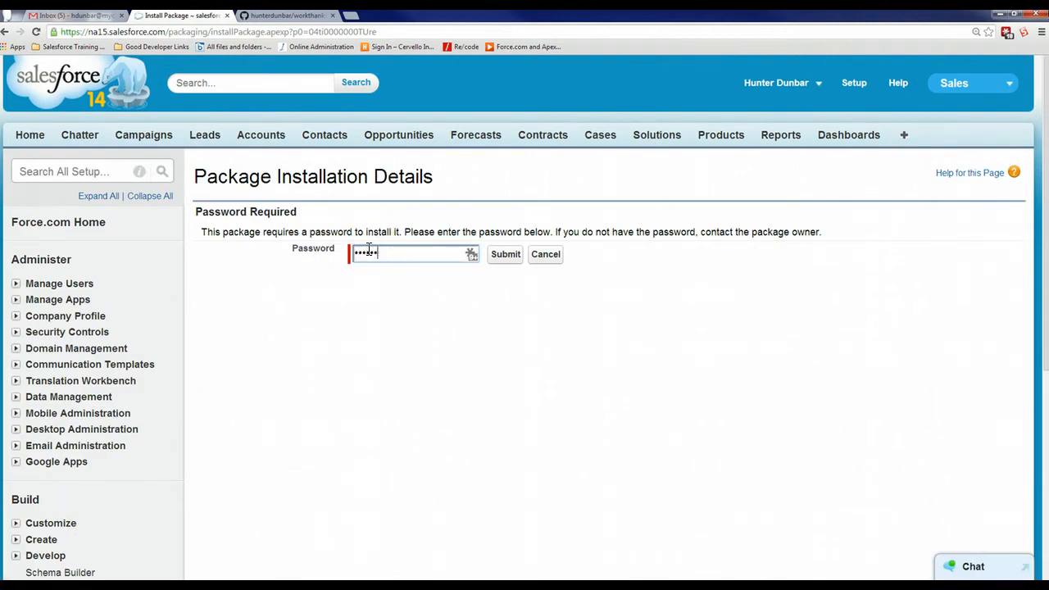
{"action": "left_click", "coordinate": [503, 254]}
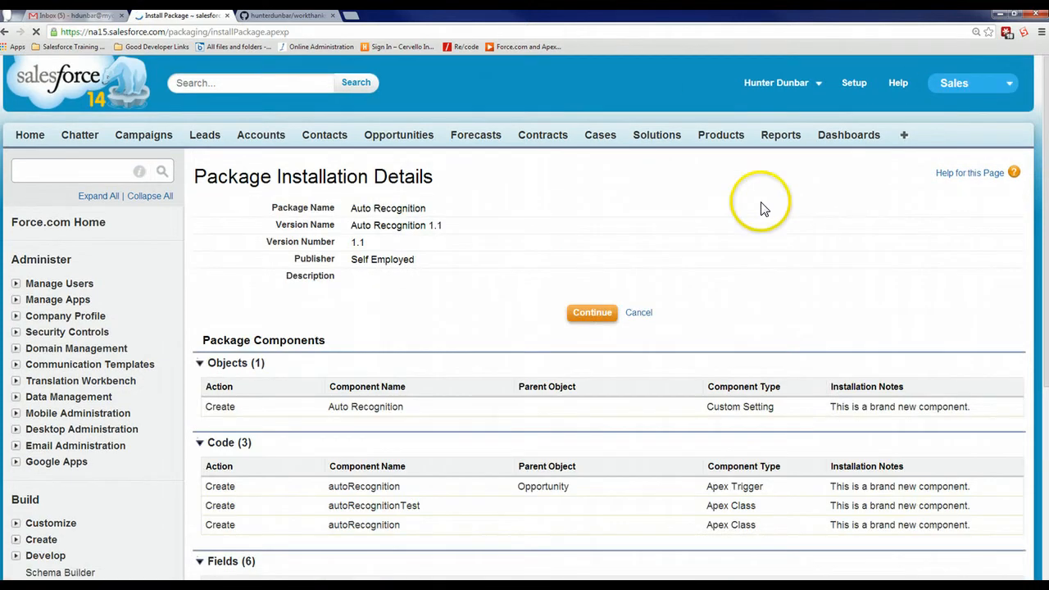
{"action": "scroll", "coordinate": [526, 328], "scroll_direction": "down", "scroll_amount": 3}
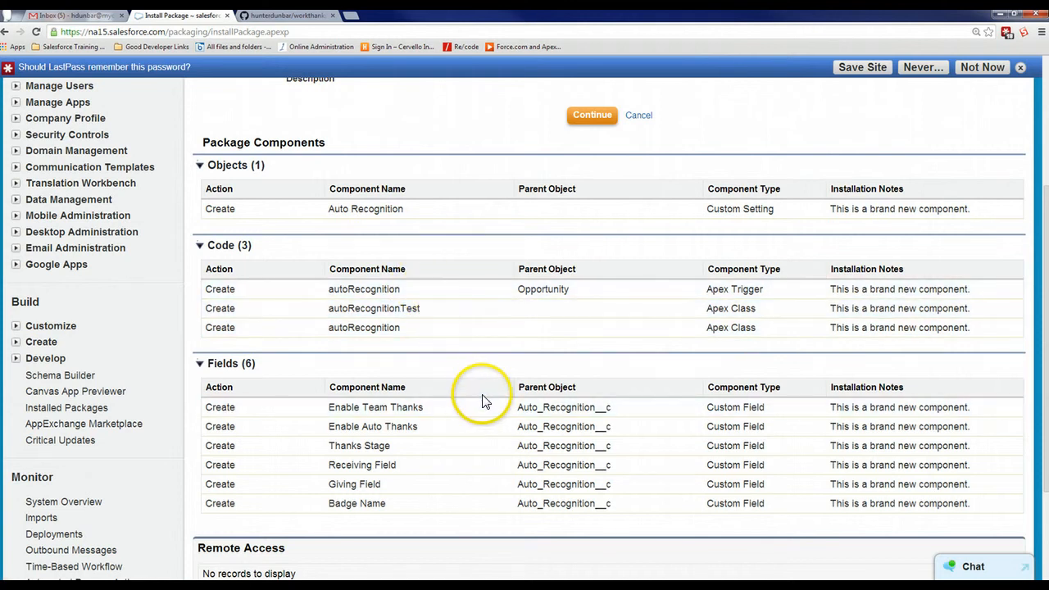
{"action": "scroll", "coordinate": [571, 264], "scroll_direction": "up", "scroll_amount": 3}
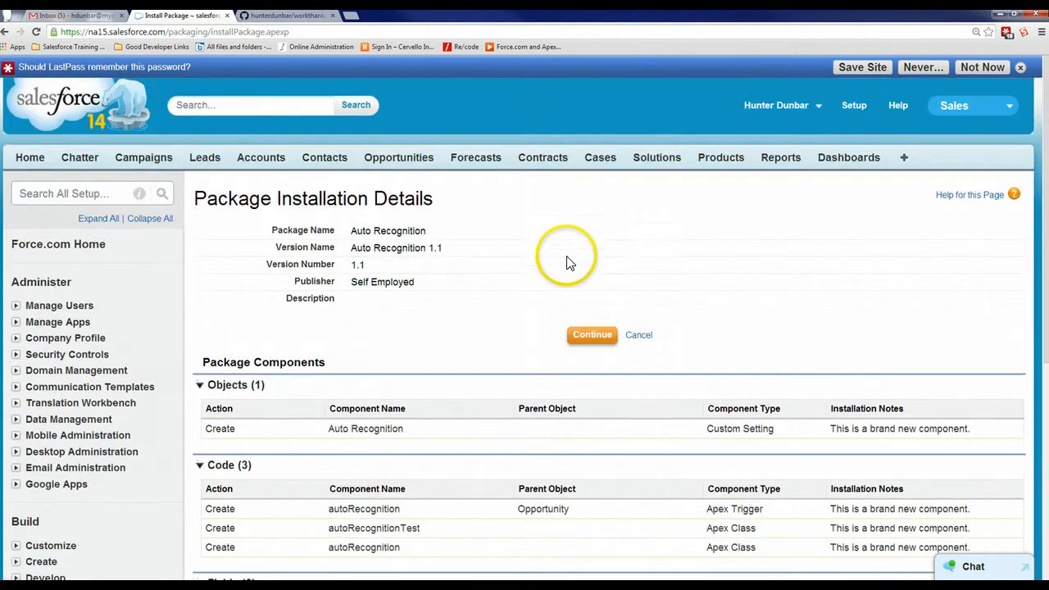
Install the Auto Recognition package with access granted to all users, and dismiss the LastPass prompt
{"action": "left_click", "coordinate": [589, 335]}
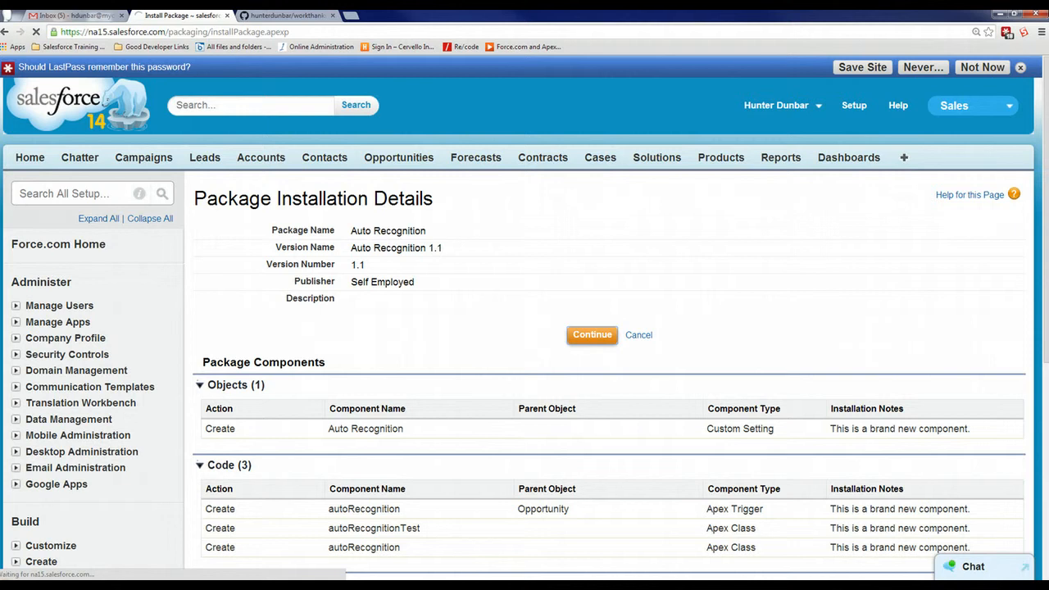
{"action": "scroll", "coordinate": [726, 351], "scroll_direction": "down", "scroll_amount": 10}
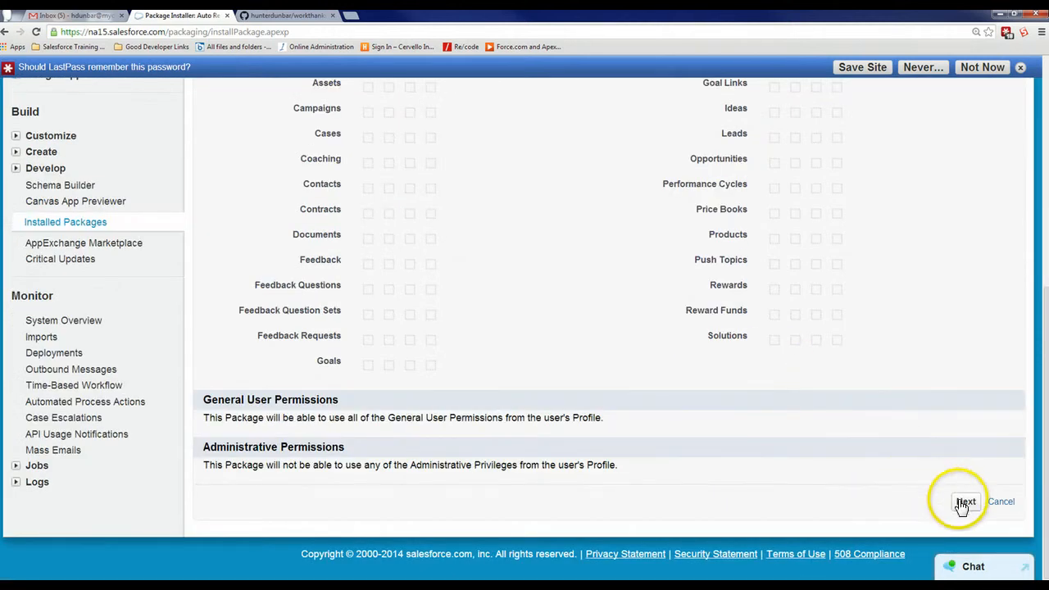
{"action": "left_click", "coordinate": [964, 503]}
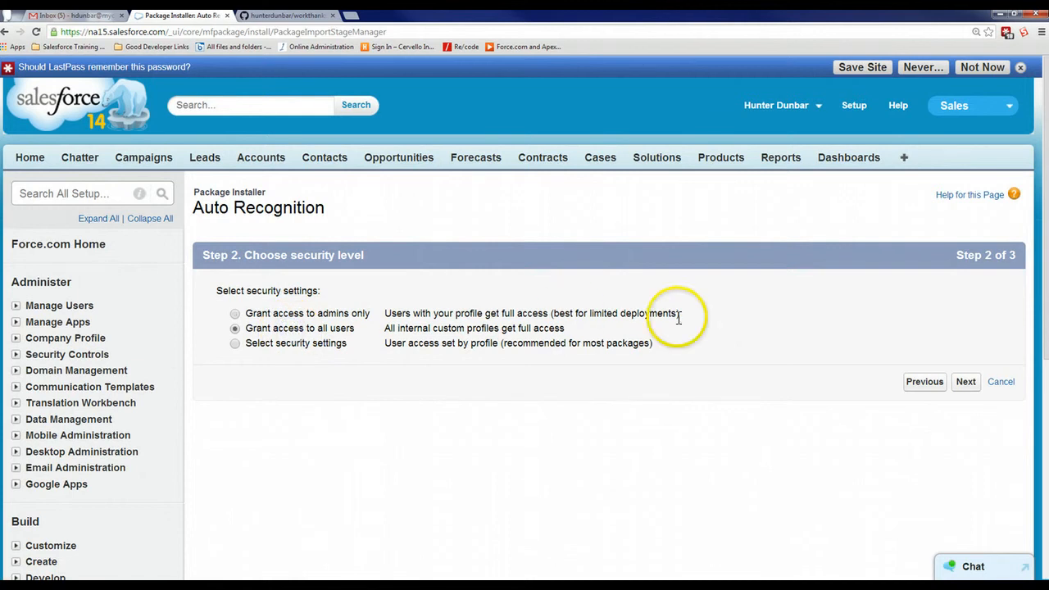
{"action": "left_click", "coordinate": [965, 382]}
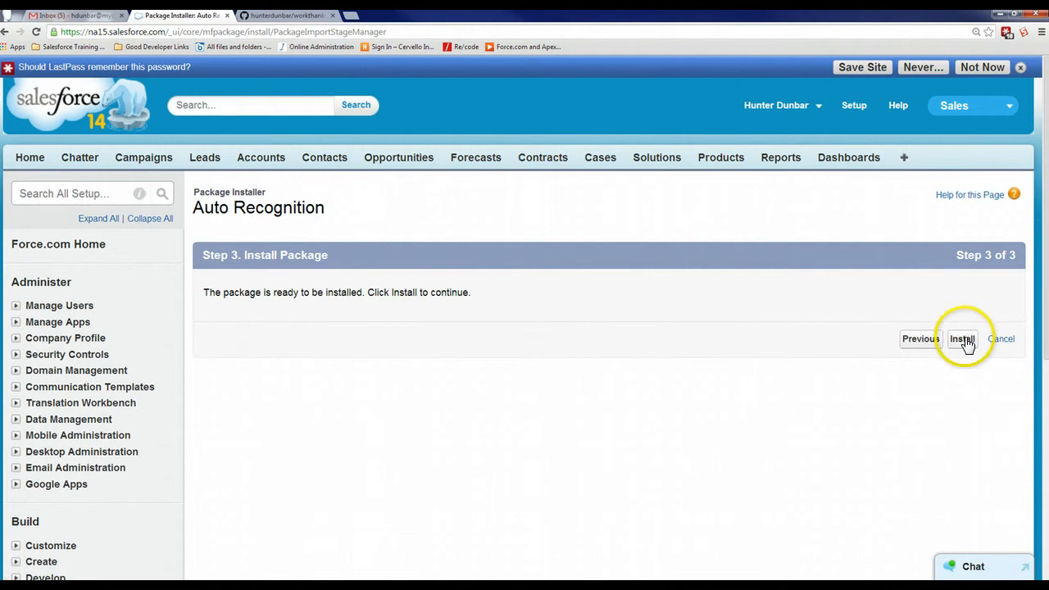
{"action": "left_click", "coordinate": [963, 339]}
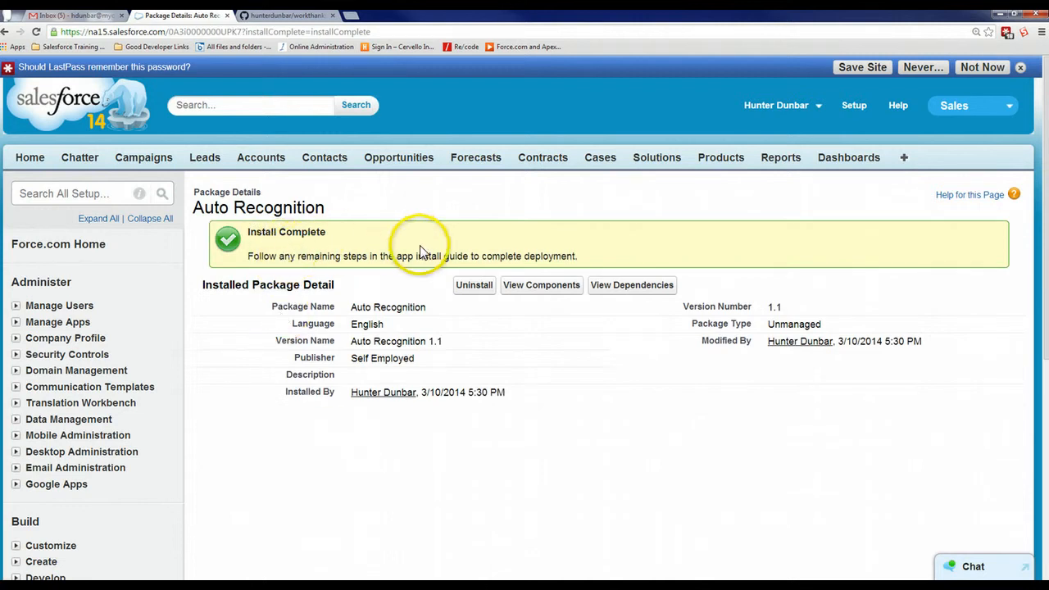
{"action": "left_click", "coordinate": [1025, 70]}
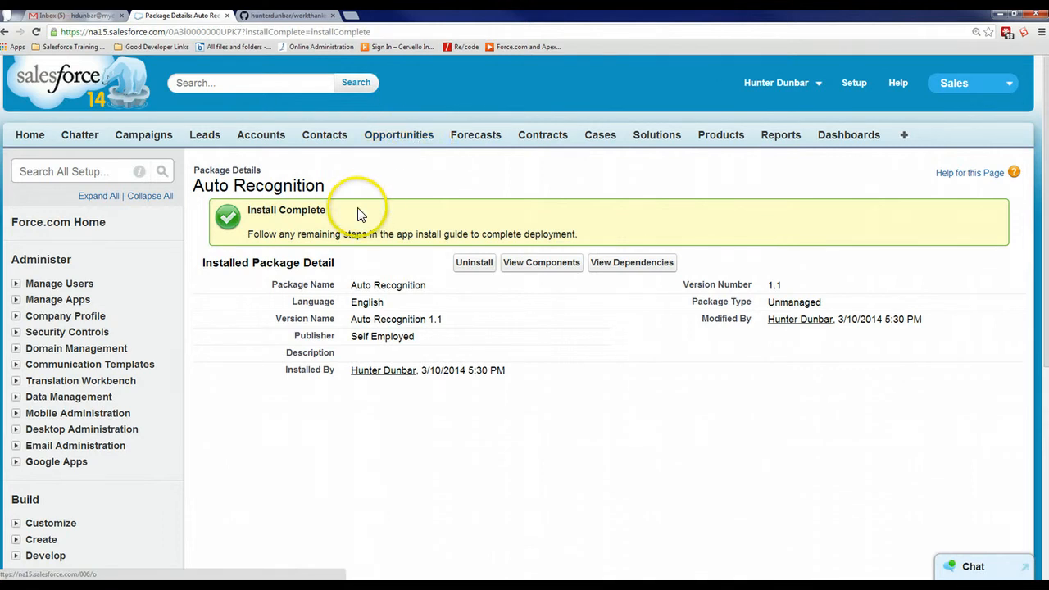
Start a new default organization level value for the Auto Recognition custom setting
{"action": "scroll", "coordinate": [345, 212], "scroll_direction": "down", "scroll_amount": 3}
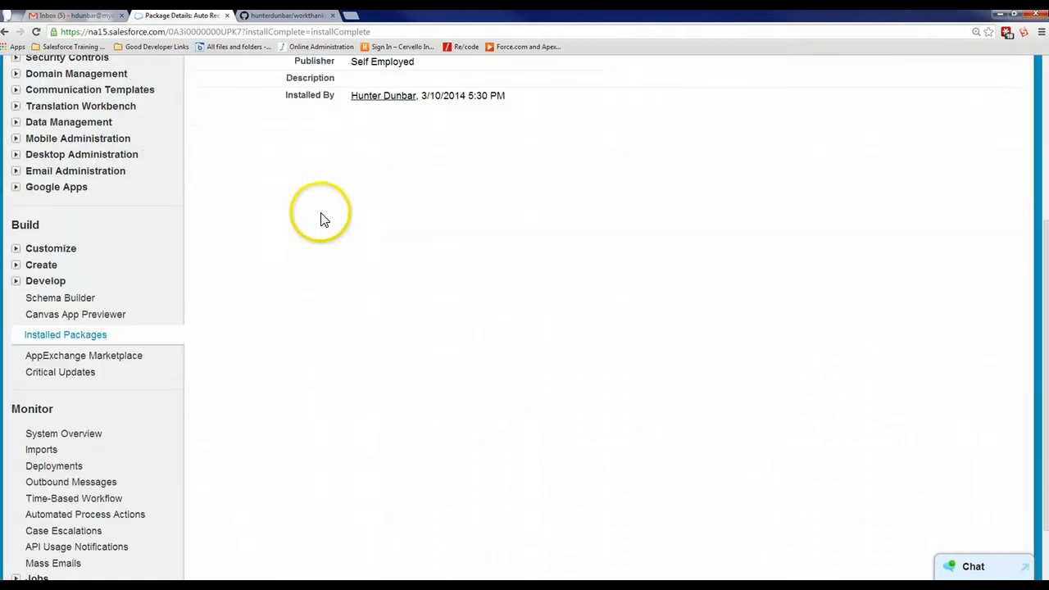
{"action": "left_click", "coordinate": [15, 281]}
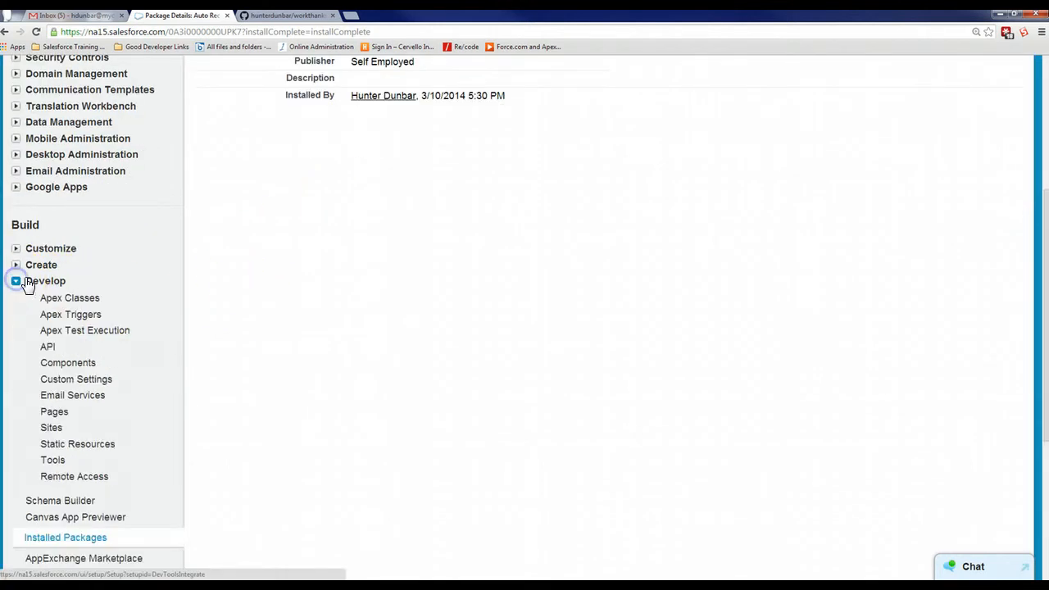
{"action": "left_click", "coordinate": [96, 377]}
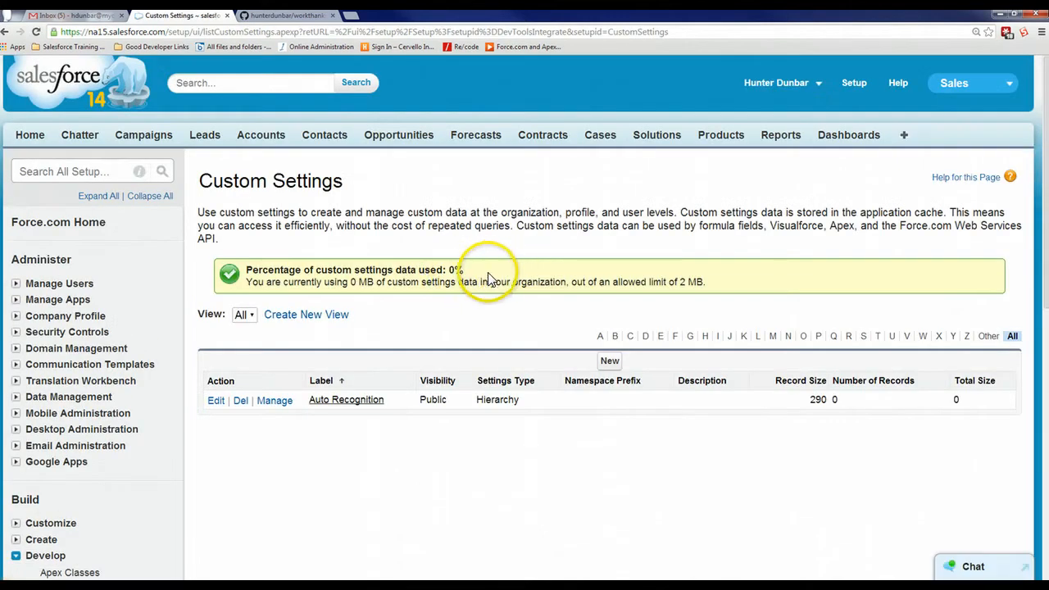
{"action": "scroll", "coordinate": [484, 276], "scroll_direction": "down", "scroll_amount": 2}
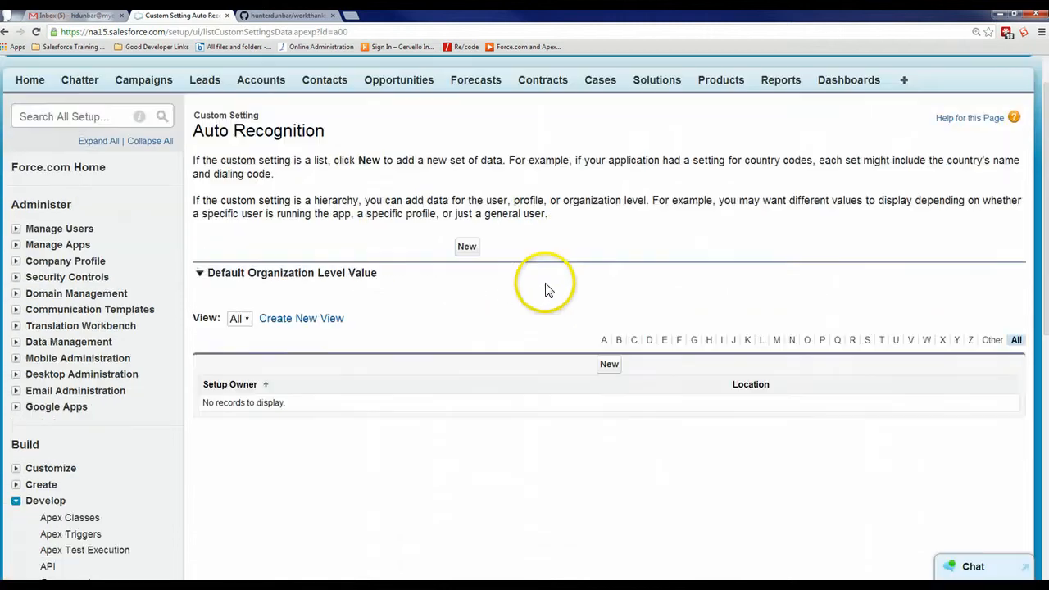
{"action": "left_click", "coordinate": [466, 246]}
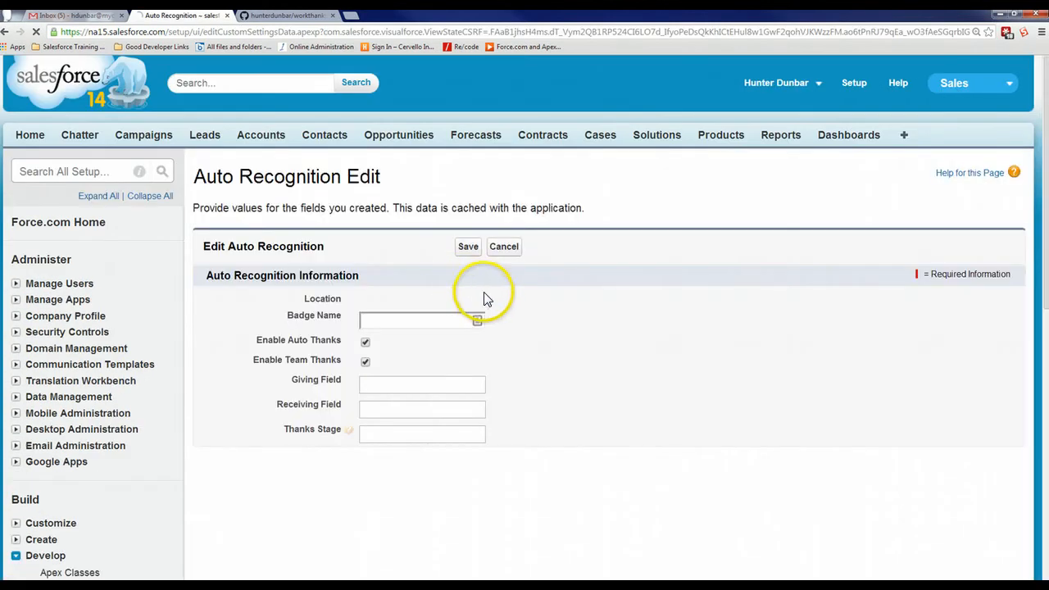
{"action": "left_click", "coordinate": [395, 316]}
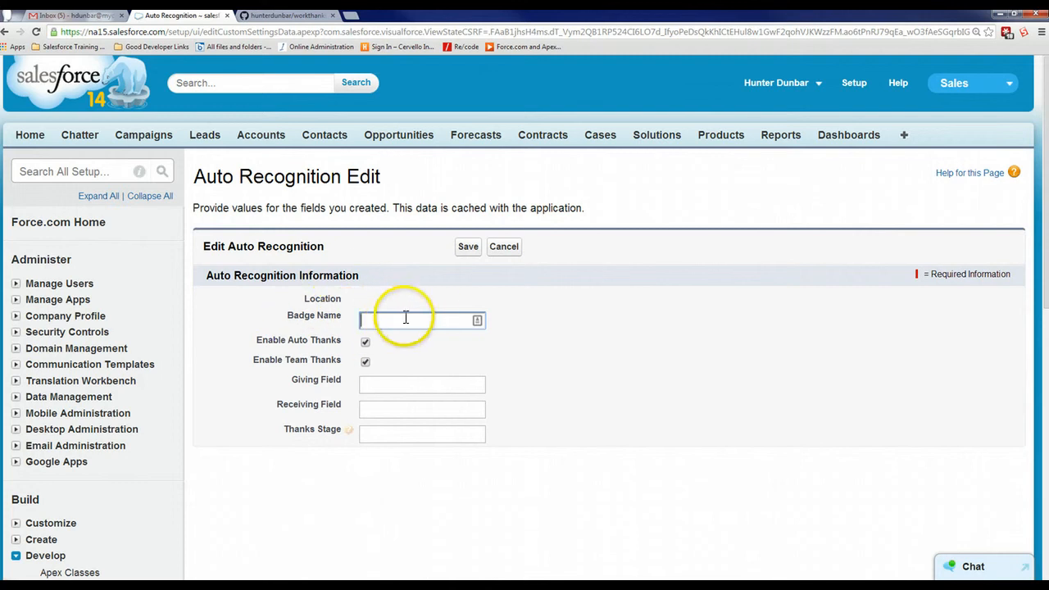
{"action": "left_click", "coordinate": [385, 389]}
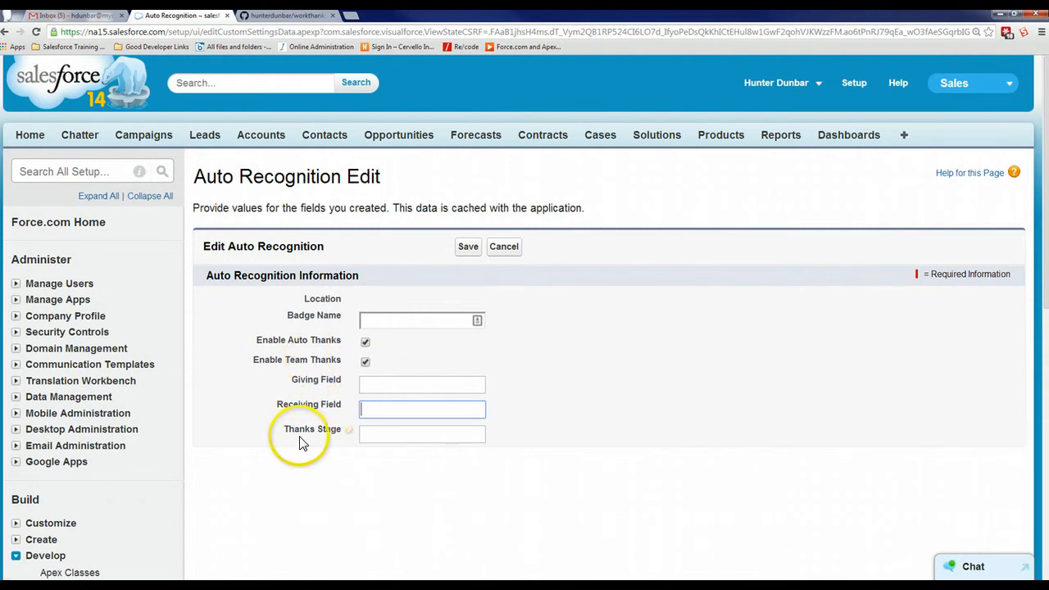
{"action": "mouse_move", "coordinate": [348, 432]}
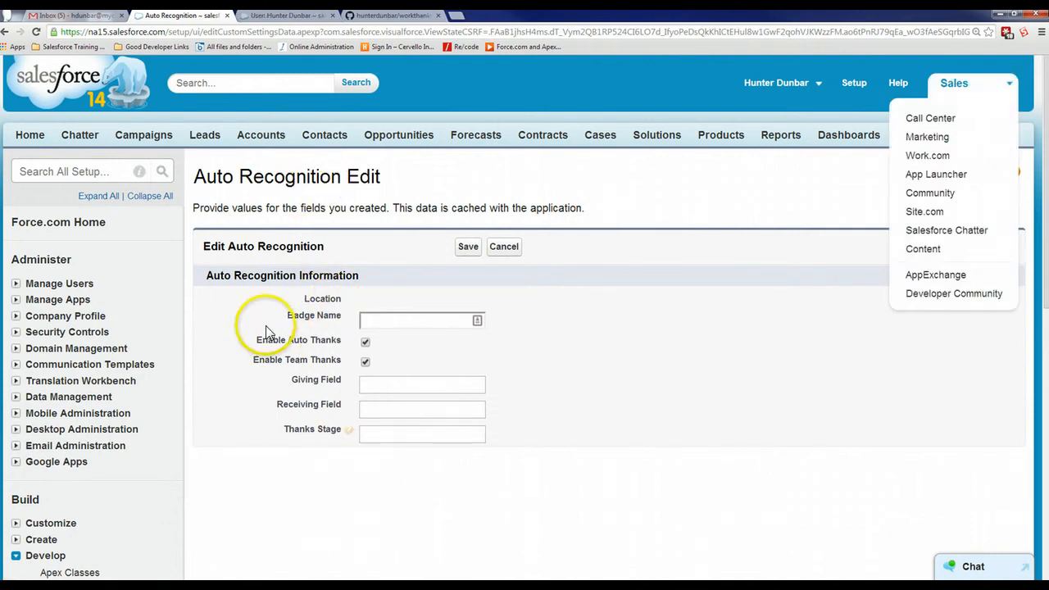
Examine the recognition section of the Work.com profile page and its Received, Given and Rewards views, dismissing the profile hint
{"action": "left_click", "coordinate": [268, 16]}
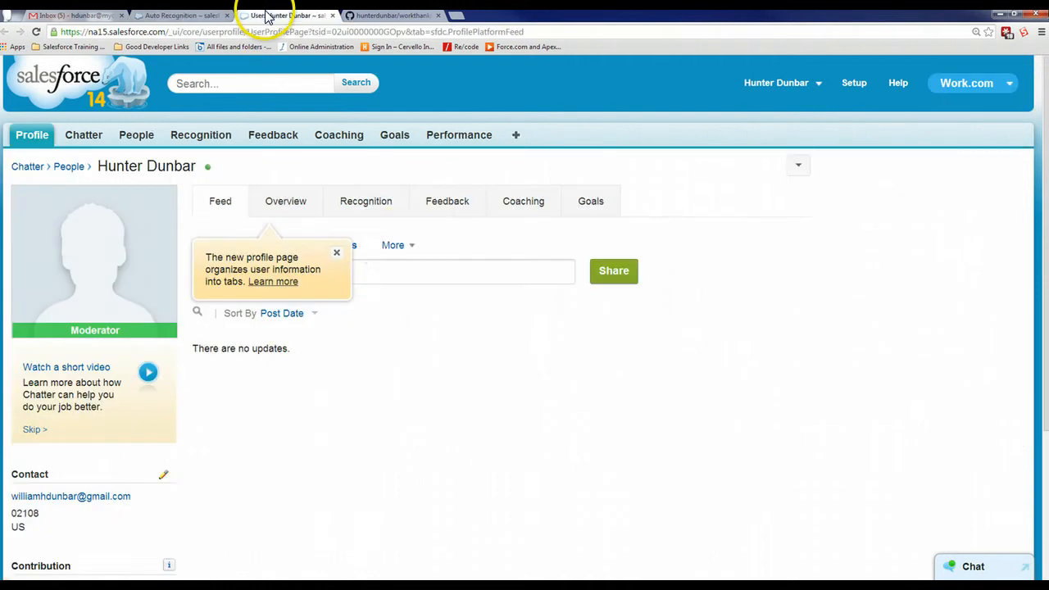
{"action": "left_click", "coordinate": [370, 202]}
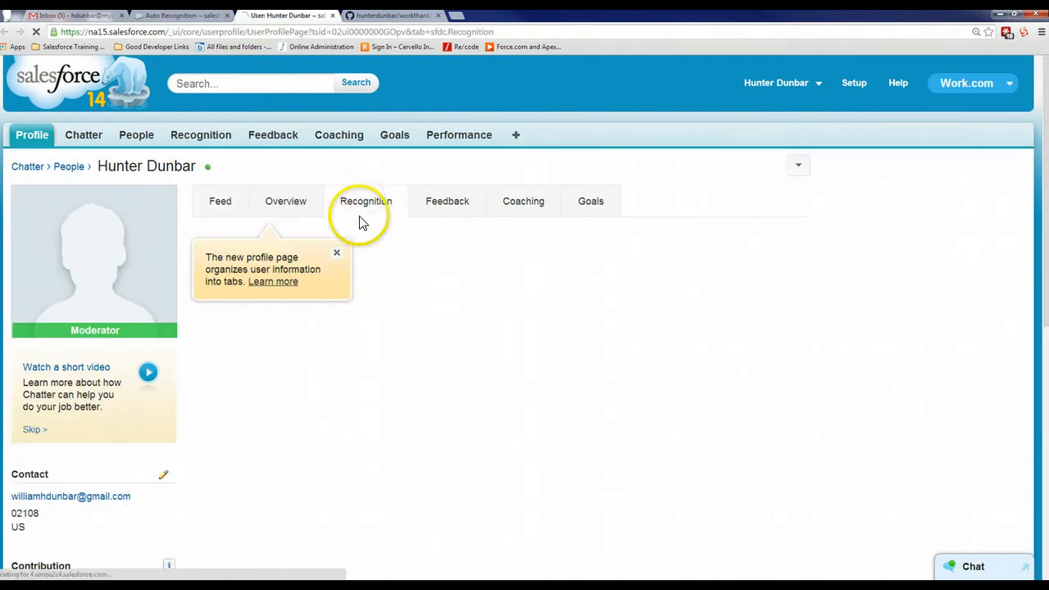
{"action": "left_click", "coordinate": [338, 255]}
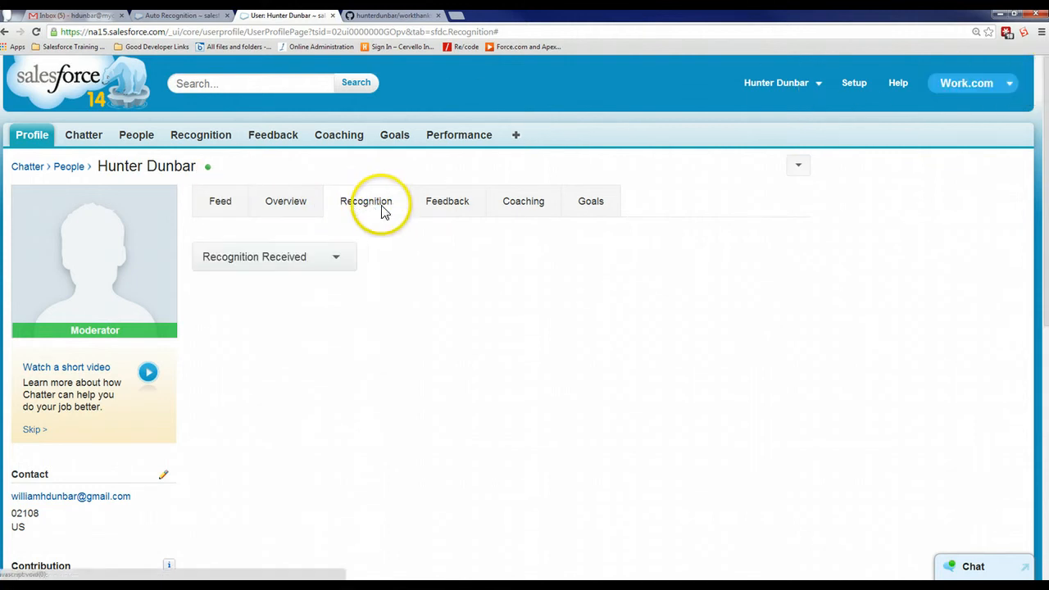
{"action": "left_click", "coordinate": [334, 259]}
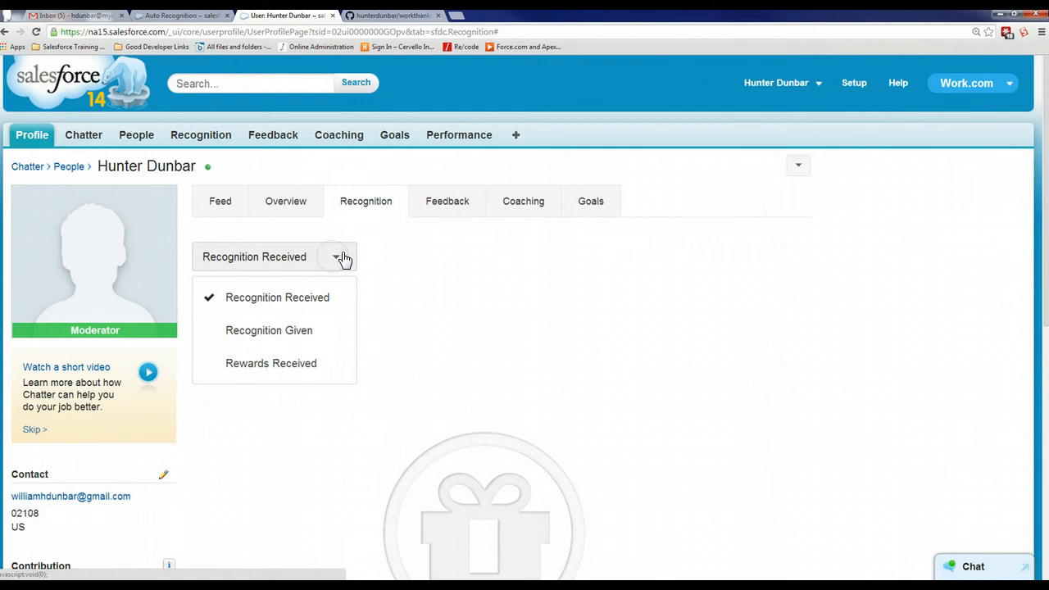
{"action": "left_click", "coordinate": [442, 266]}
{"action": "left_click", "coordinate": [339, 262]}
{"action": "left_click", "coordinate": [312, 366]}
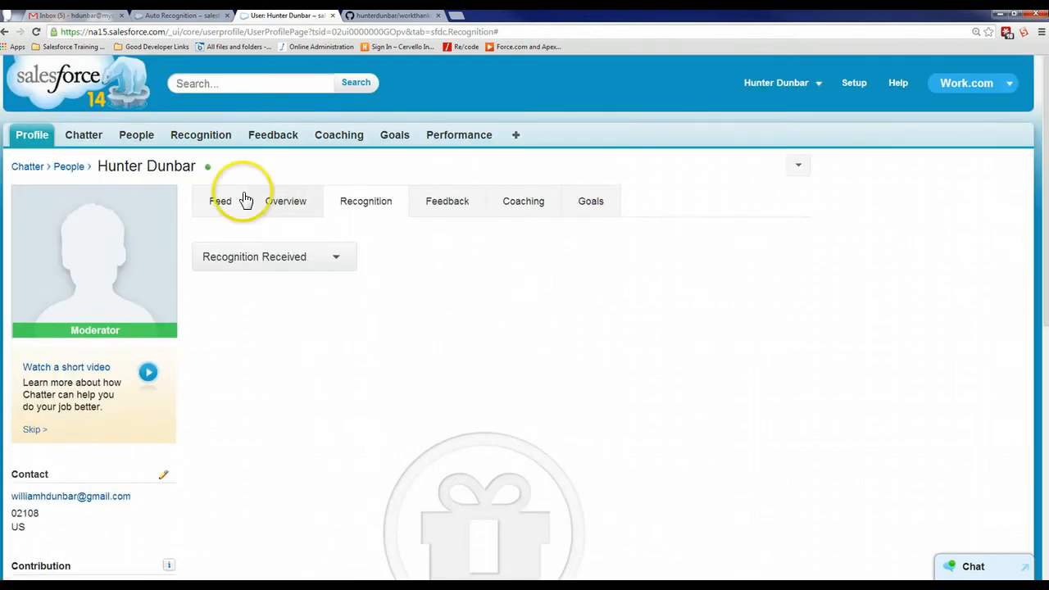
Look up the available badges in the Work.com Badge Library and set the Auto Recognition Badge Name to Gold Star
{"action": "left_click", "coordinate": [211, 141]}
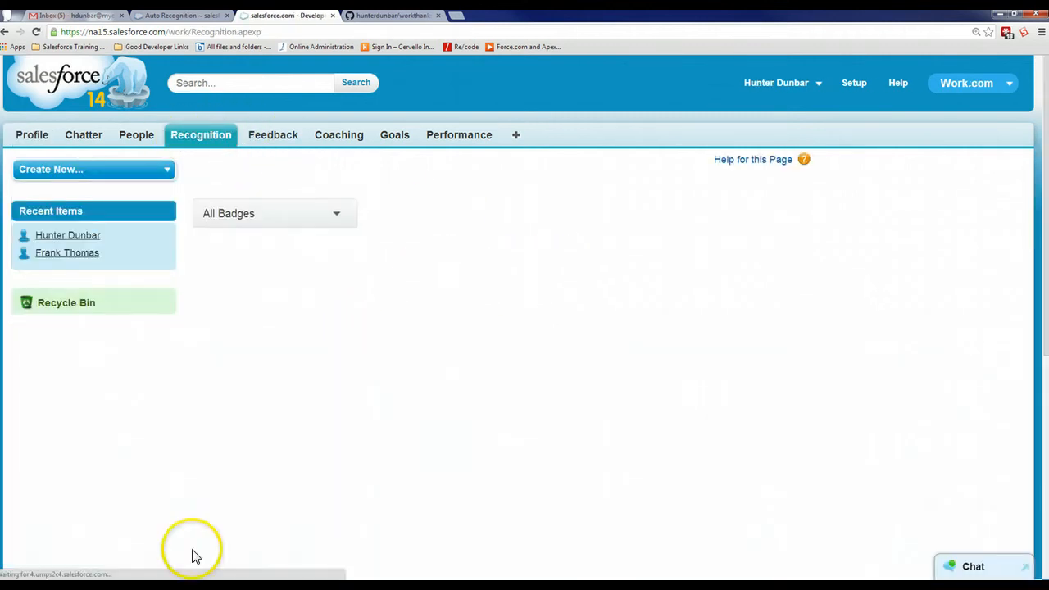
{"action": "scroll", "coordinate": [722, 286], "scroll_direction": "down", "scroll_amount": 2}
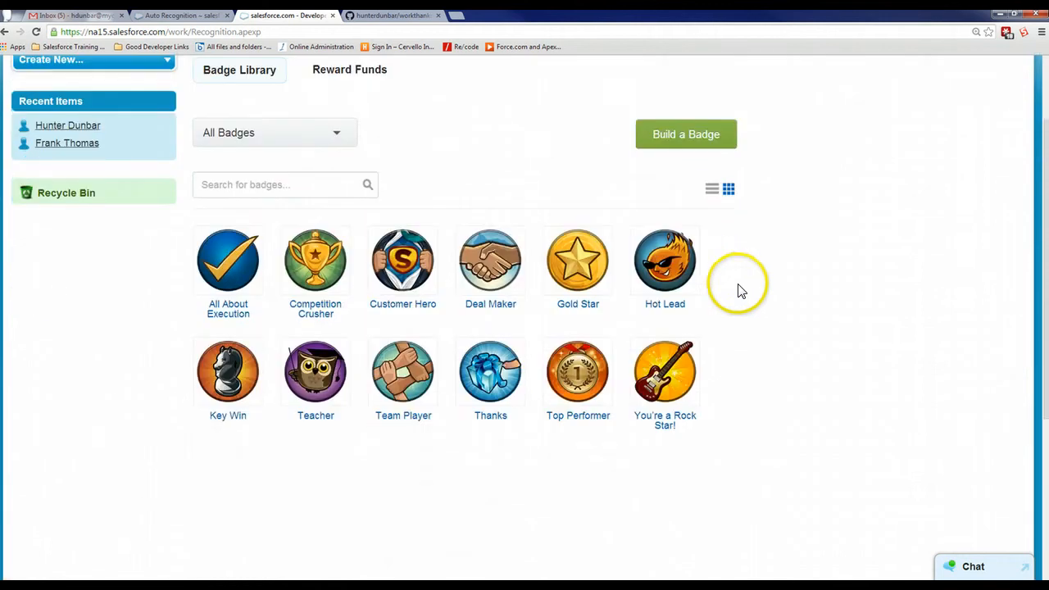
{"action": "left_click", "coordinate": [197, 18]}
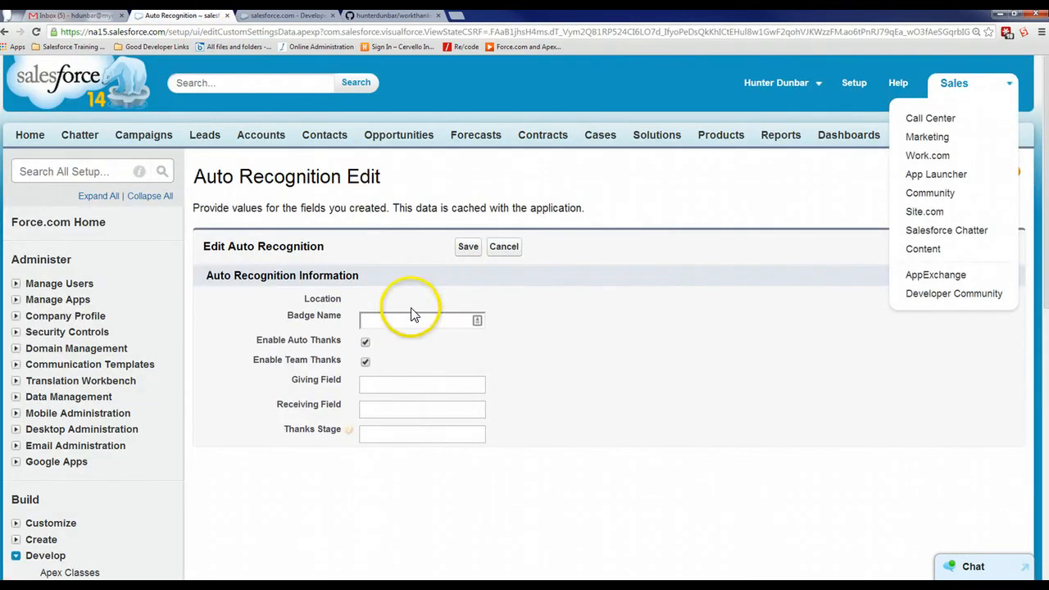
{"action": "left_click", "coordinate": [422, 316]}
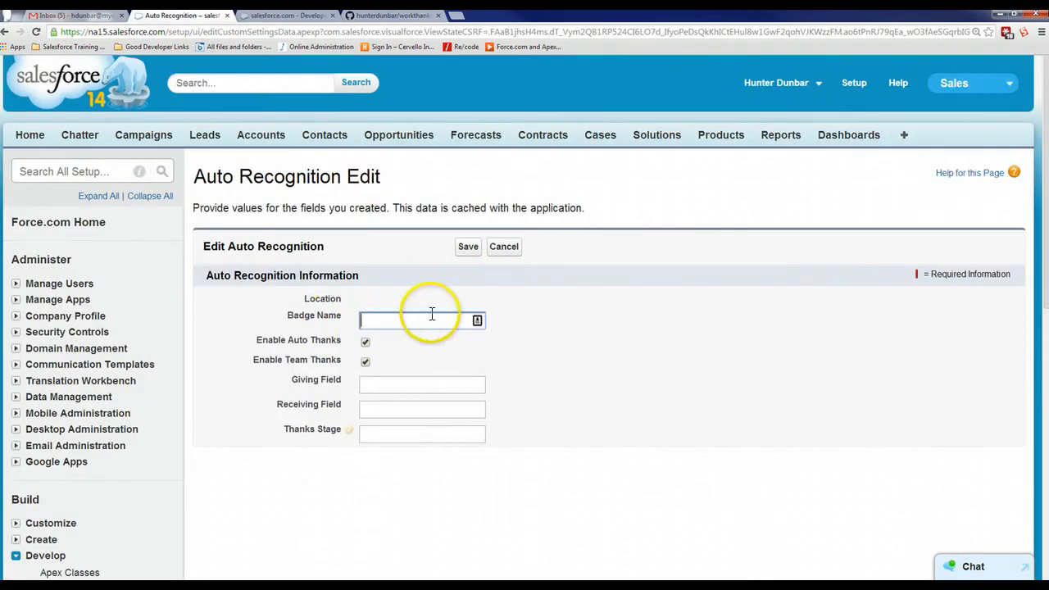
{"action": "left_click", "coordinate": [263, 17]}
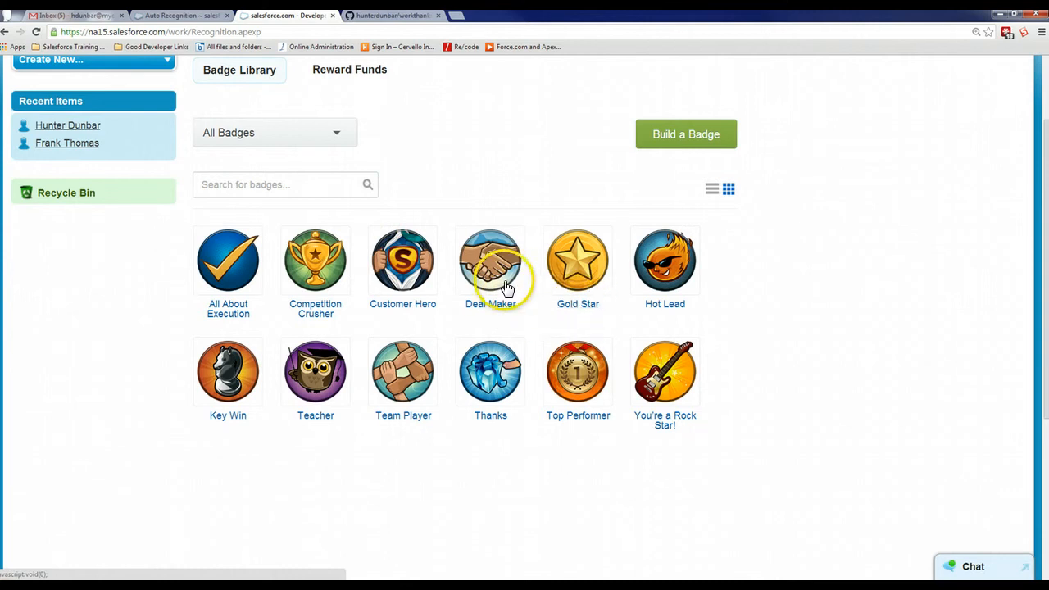
{"action": "left_click", "coordinate": [188, 15]}
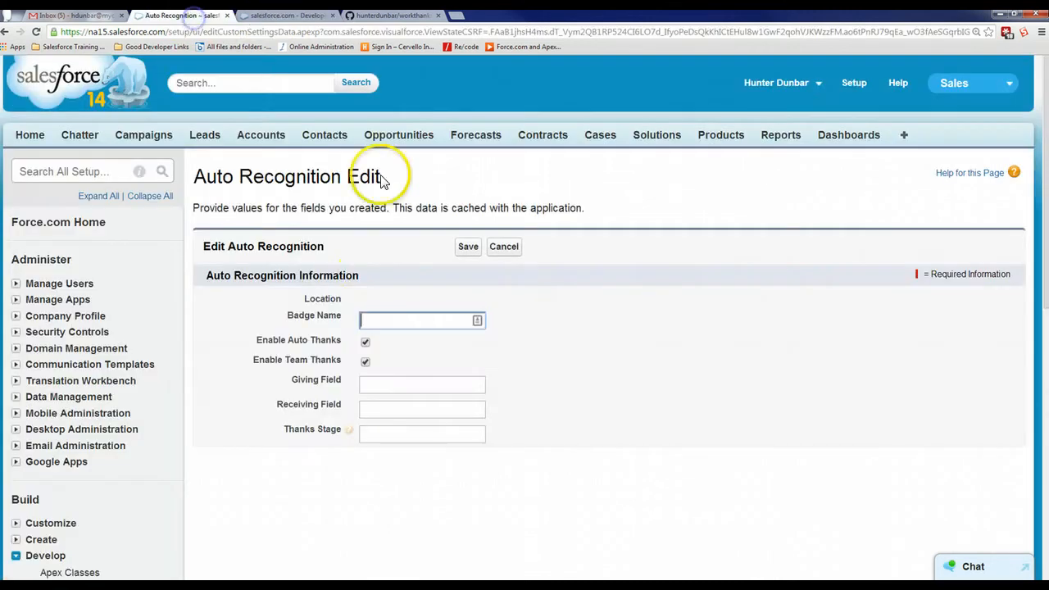
{"action": "left_click", "coordinate": [294, 16]}
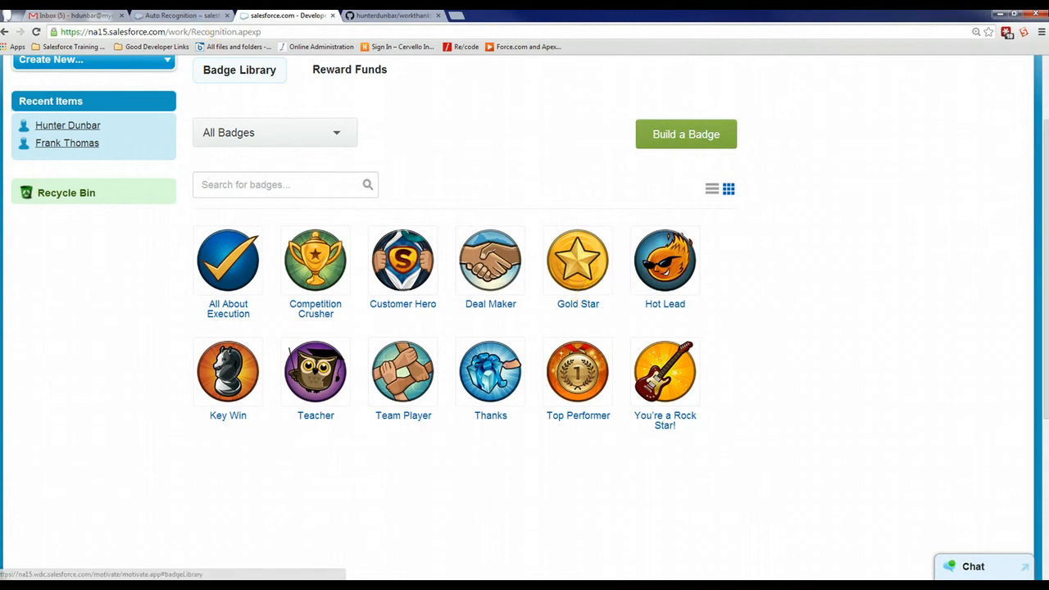
{"action": "left_click", "coordinate": [196, 15]}
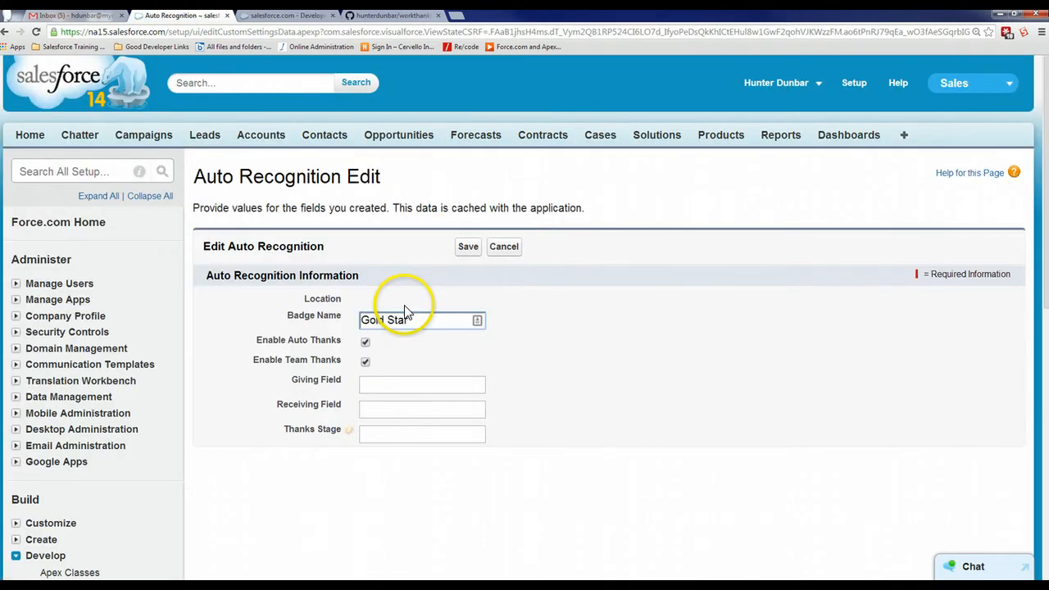
Set the Giving Field and Receiving Field to OwnerID and the Thanks Stage to Closed Won, and save the Auto Recognition setting
{"action": "left_click", "coordinate": [565, 342]}
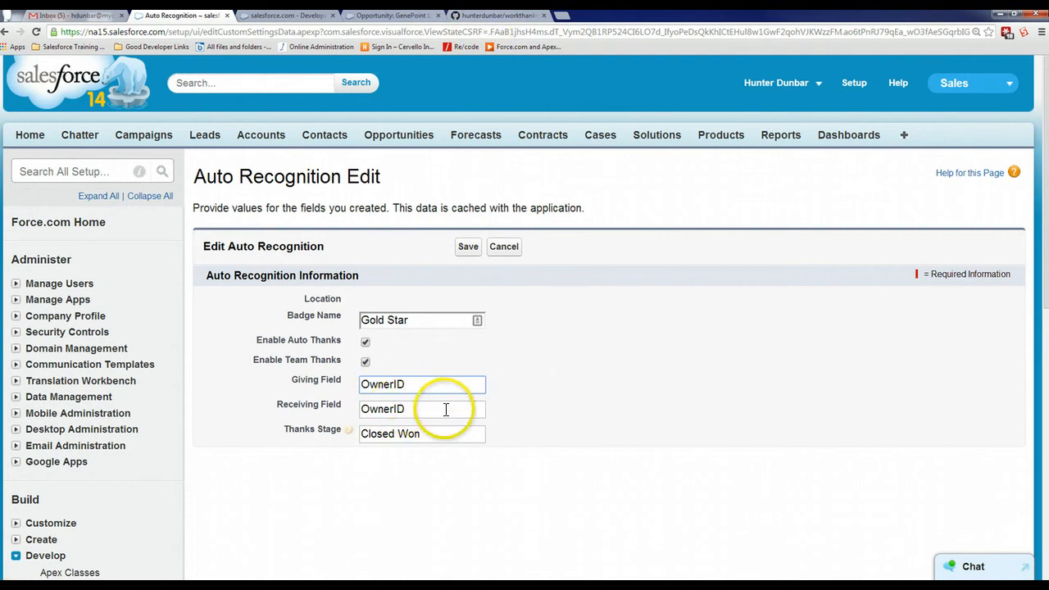
{"action": "left_click", "coordinate": [467, 247]}
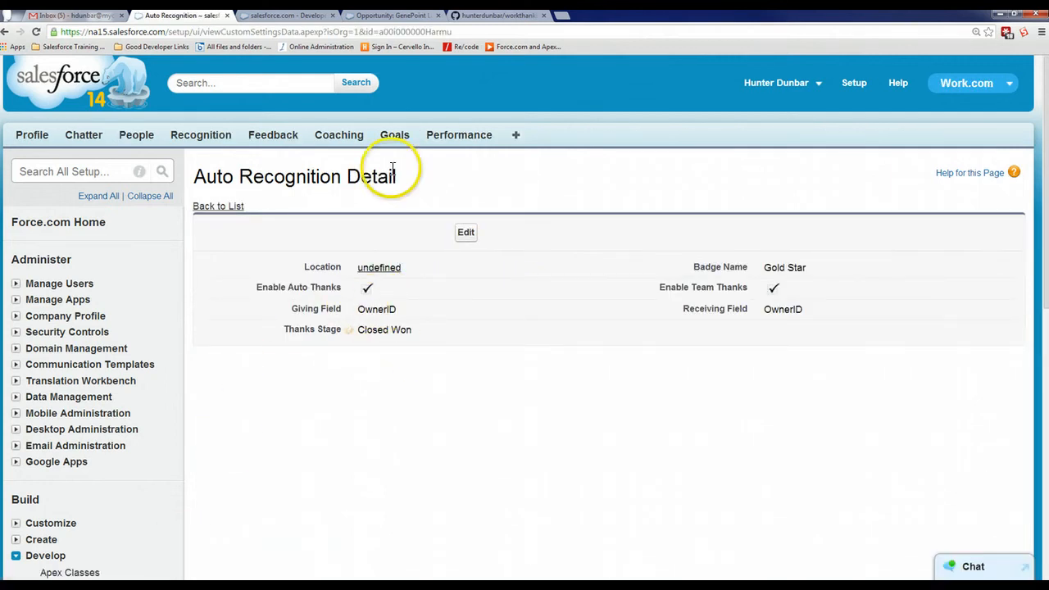
Review the details of the GenePoint Lab Generators opportunity down through its related lists
{"action": "left_click", "coordinate": [394, 16]}
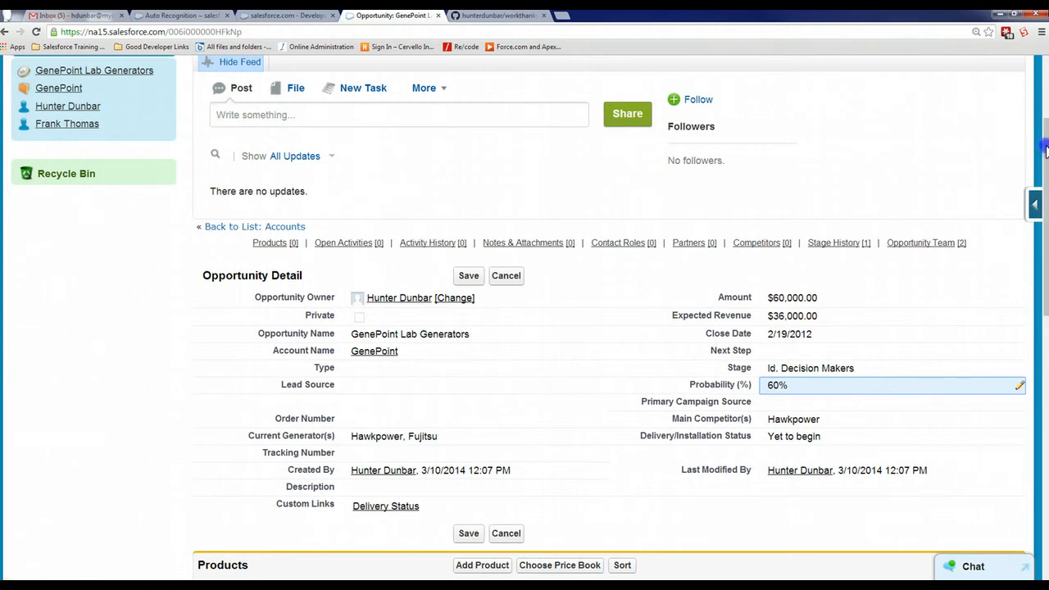
{"action": "scroll", "coordinate": [1046, 150], "scroll_direction": "down", "scroll_amount": 2}
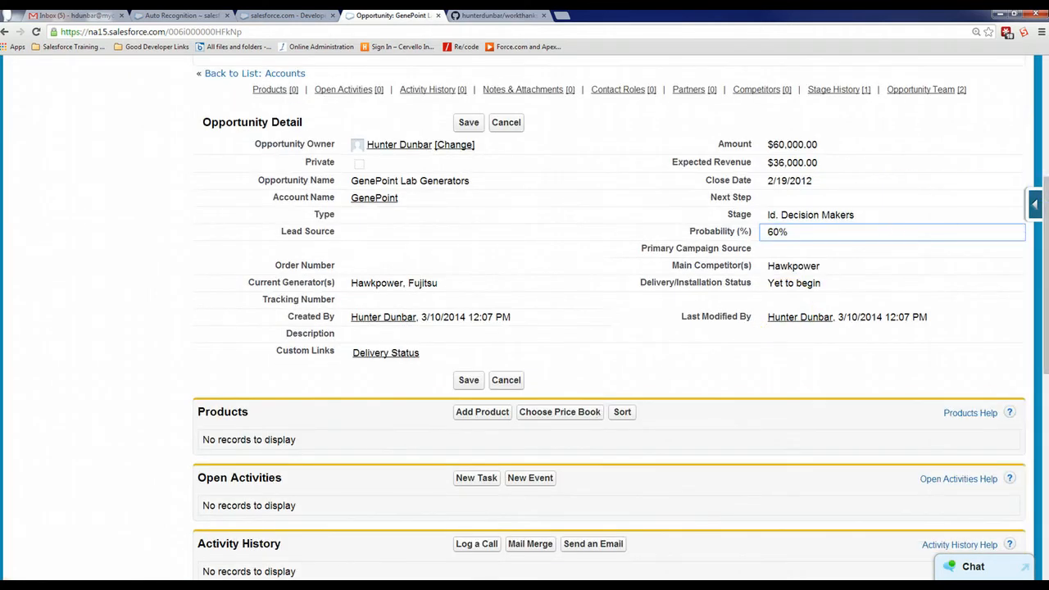
{"action": "scroll", "coordinate": [1046, 213], "scroll_direction": "down", "scroll_amount": 6}
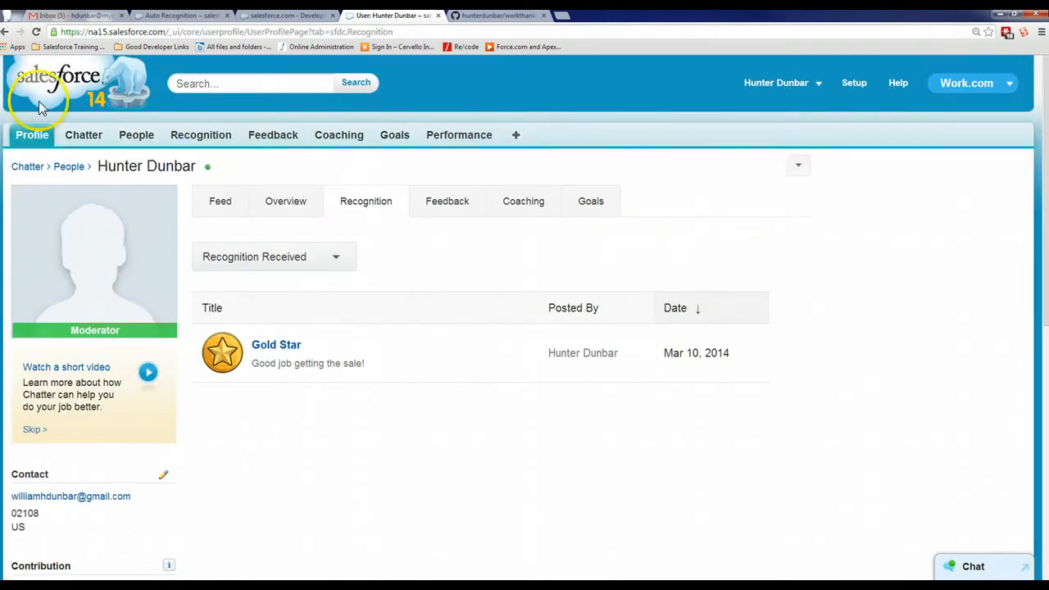
Open the account manager's profile from the GenePoint Lab Generators opportunity team and check the recognition received
{"action": "left_click", "coordinate": [5, 32]}
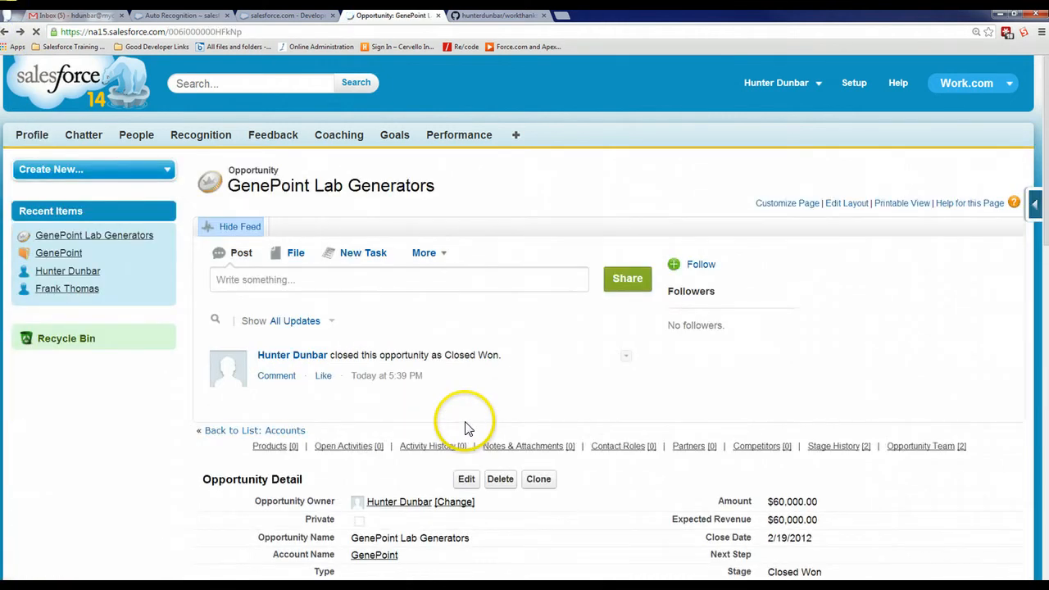
{"action": "scroll", "coordinate": [492, 426], "scroll_direction": "down", "scroll_amount": 15}
{"action": "scroll", "coordinate": [541, 455], "scroll_direction": "down", "scroll_amount": 1}
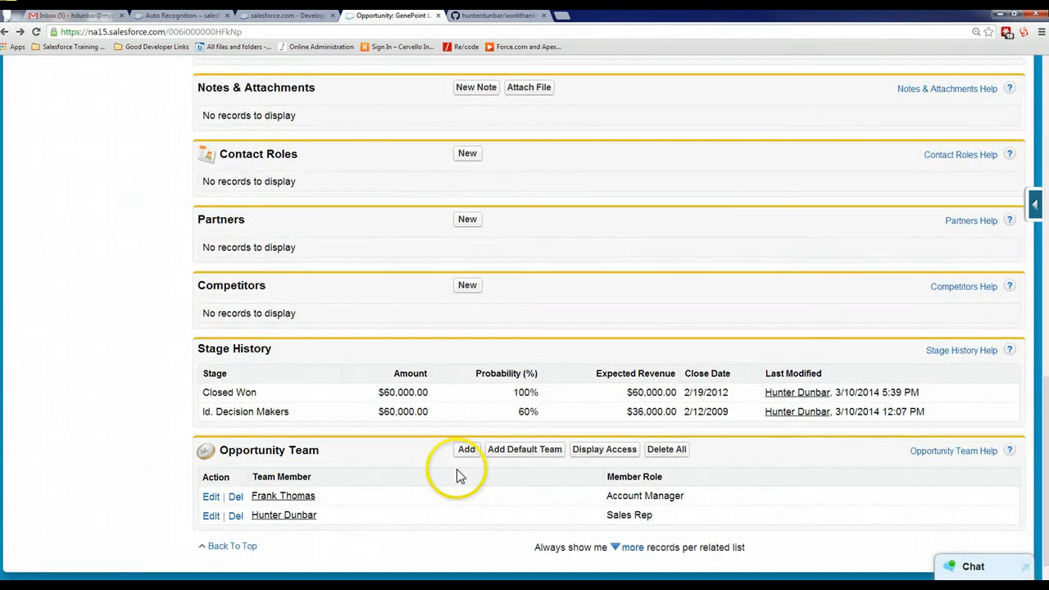
{"action": "left_click", "coordinate": [283, 496]}
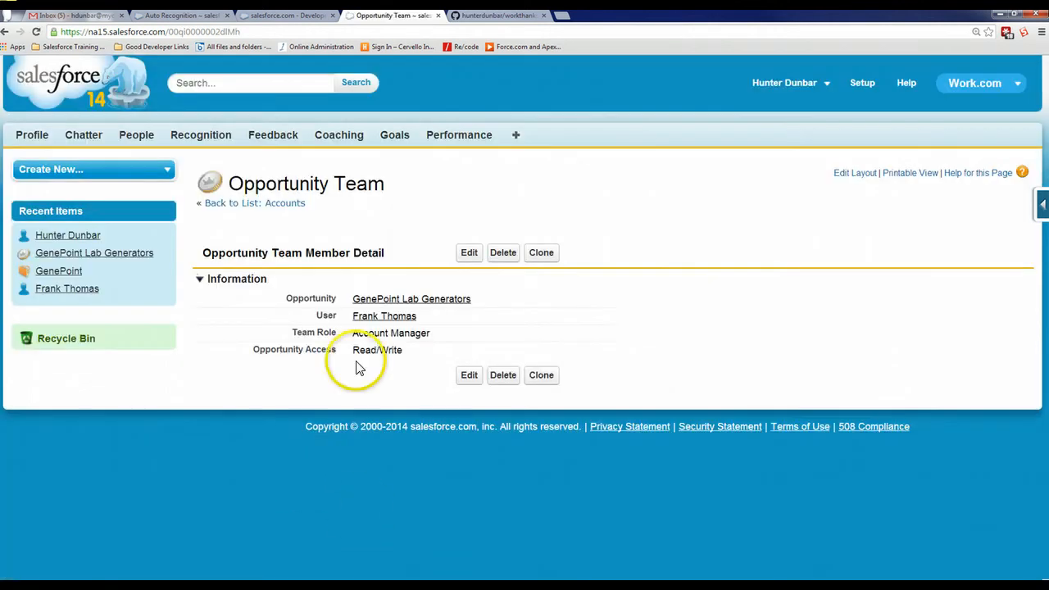
{"action": "left_click", "coordinate": [393, 318]}
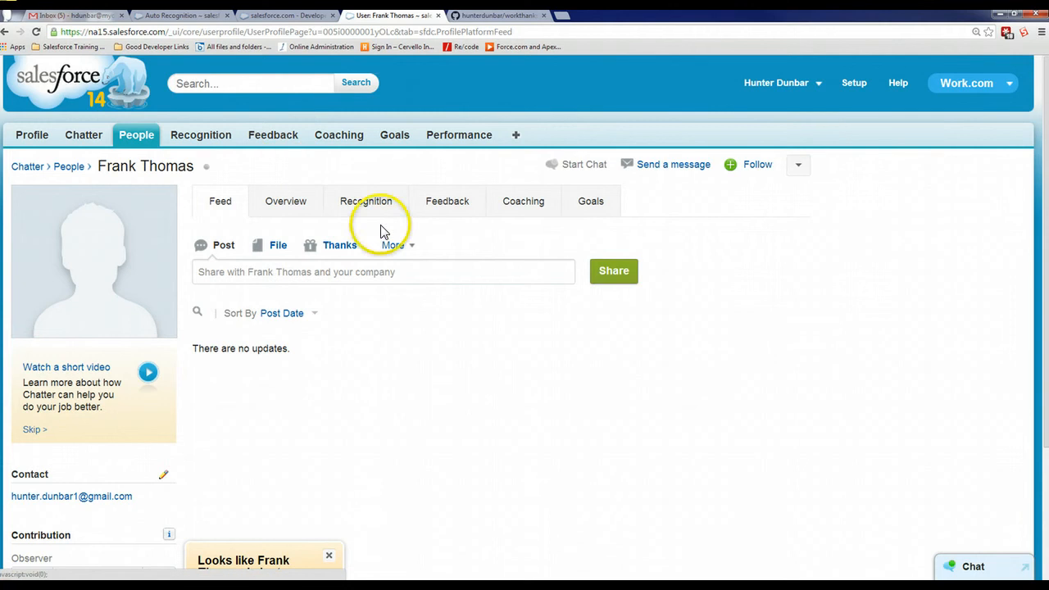
{"action": "left_click", "coordinate": [363, 201]}
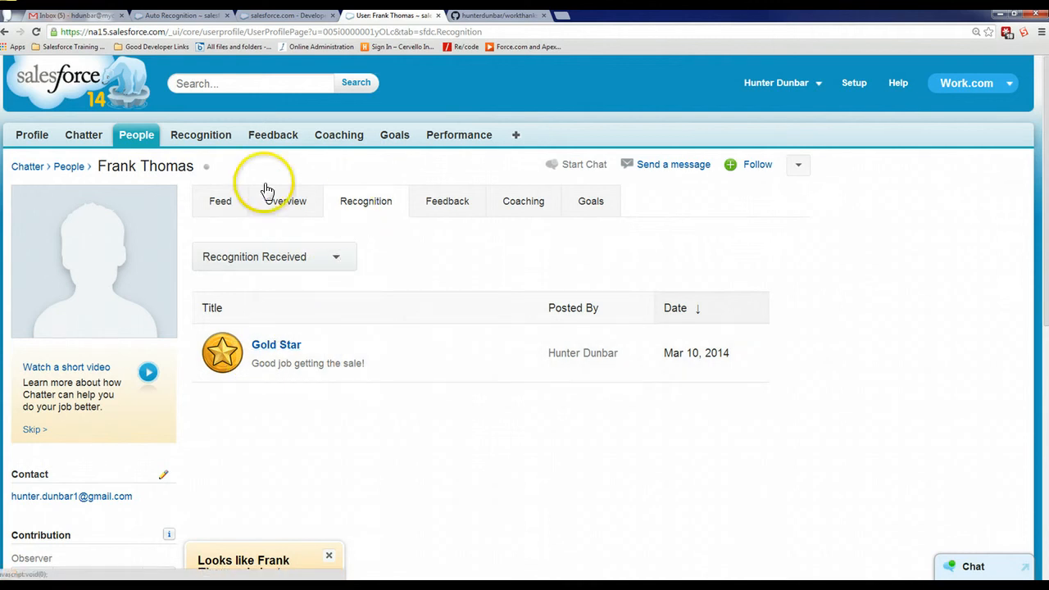
Open the opportunity owner's profile from the All People list, dismissing the Chatter introduction dialogs, and check the recognition views
{"action": "left_click", "coordinate": [67, 167]}
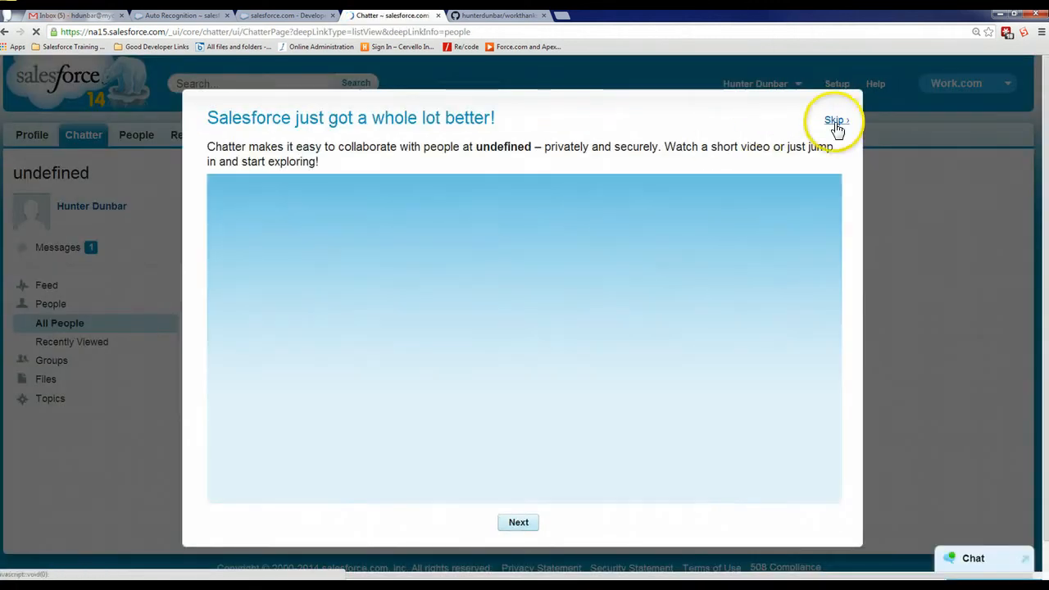
{"action": "left_click", "coordinate": [833, 122]}
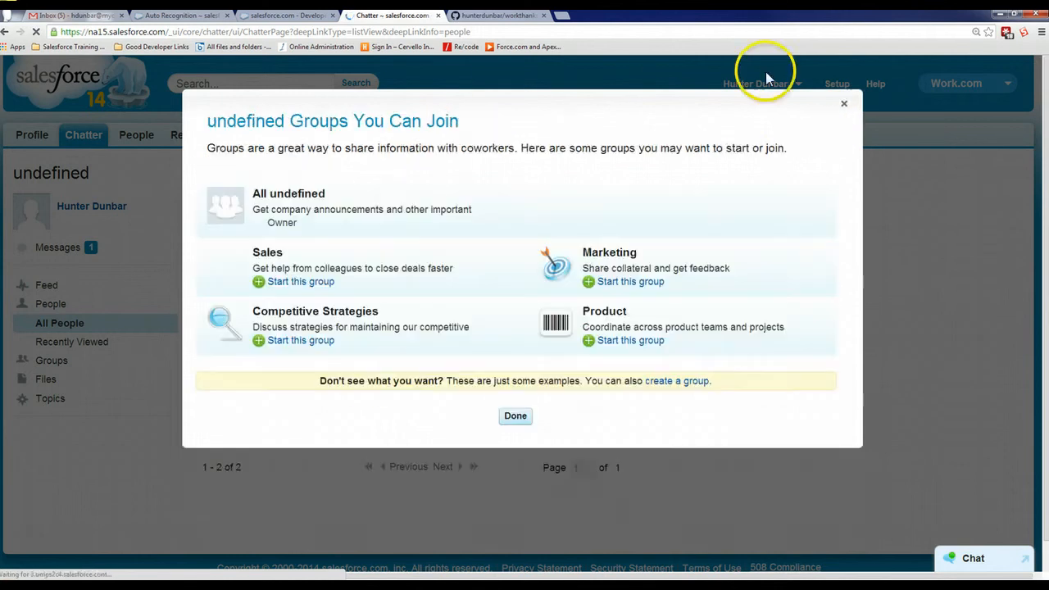
{"action": "left_click", "coordinate": [843, 105]}
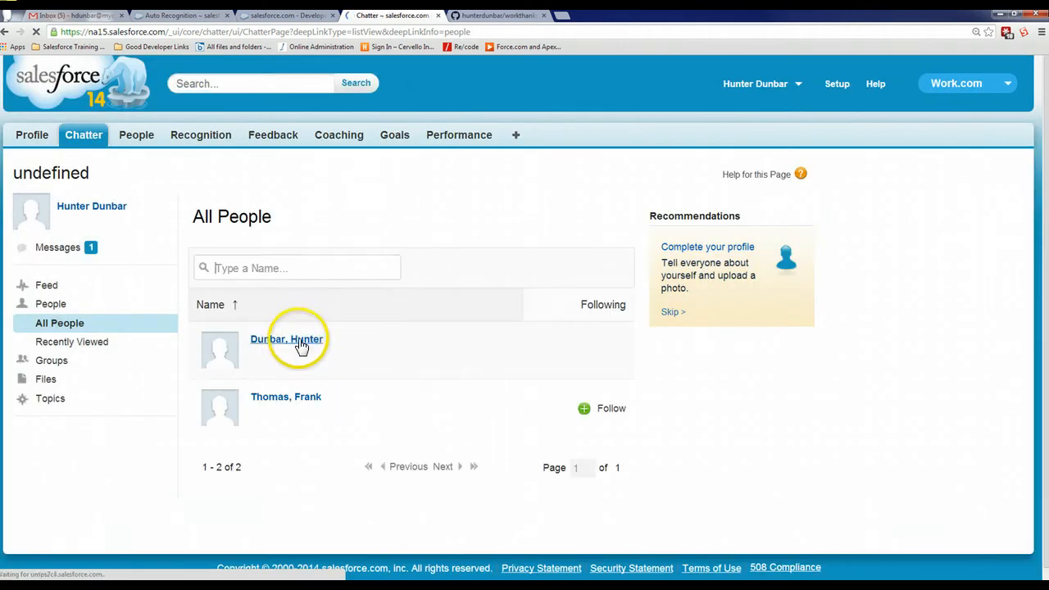
{"action": "left_click", "coordinate": [300, 348]}
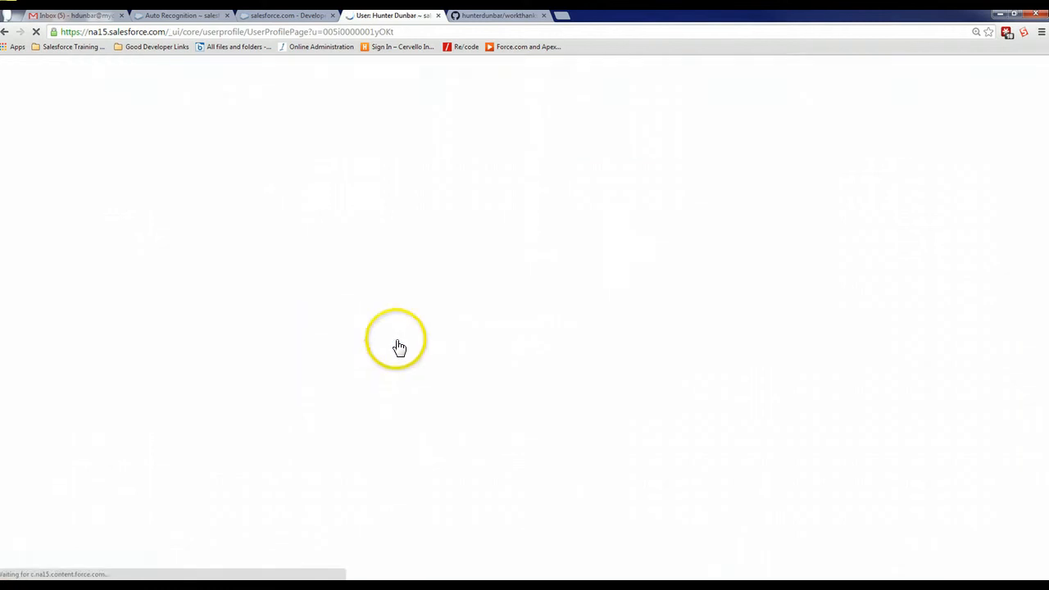
{"action": "left_click", "coordinate": [359, 212]}
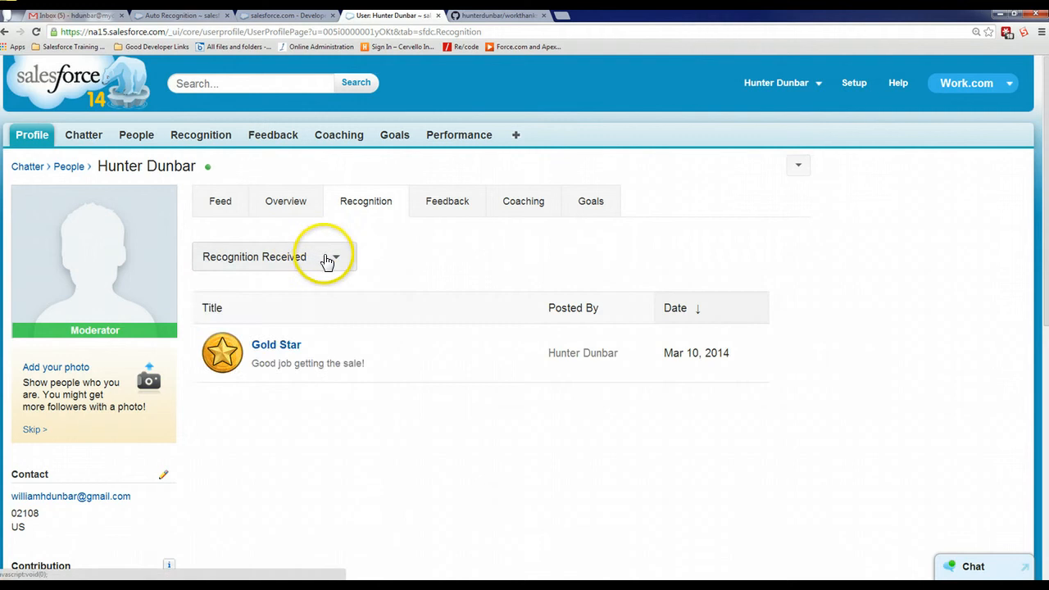
{"action": "left_click", "coordinate": [328, 258]}
{"action": "left_click", "coordinate": [438, 257]}
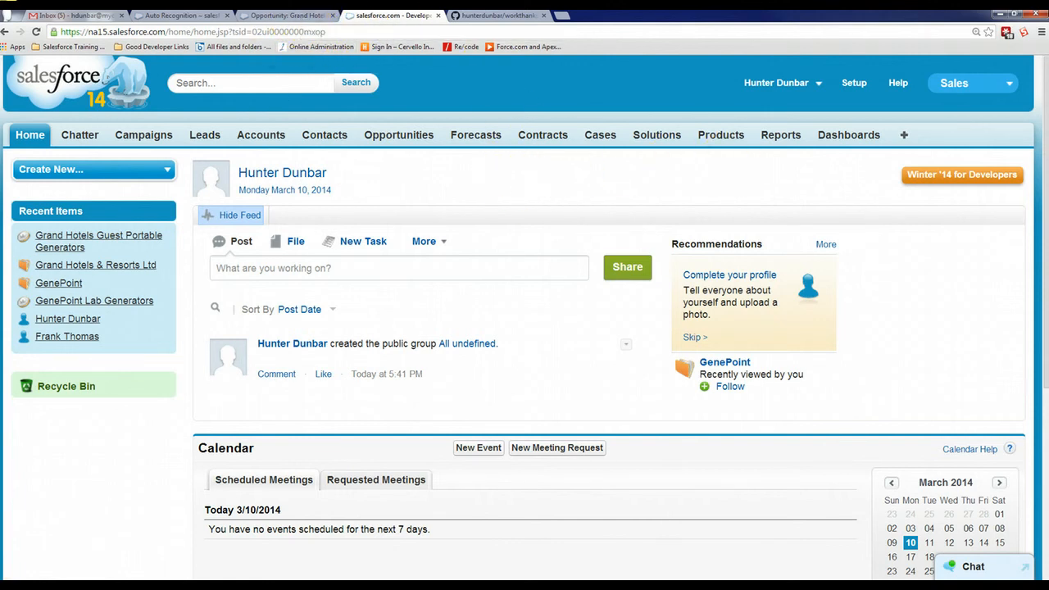
Review the Grand Hotels Guest Portable Generators opportunity, and turn off Enable Team Thanks in the default organization level Auto Recognition setting
{"action": "left_click", "coordinate": [275, 14]}
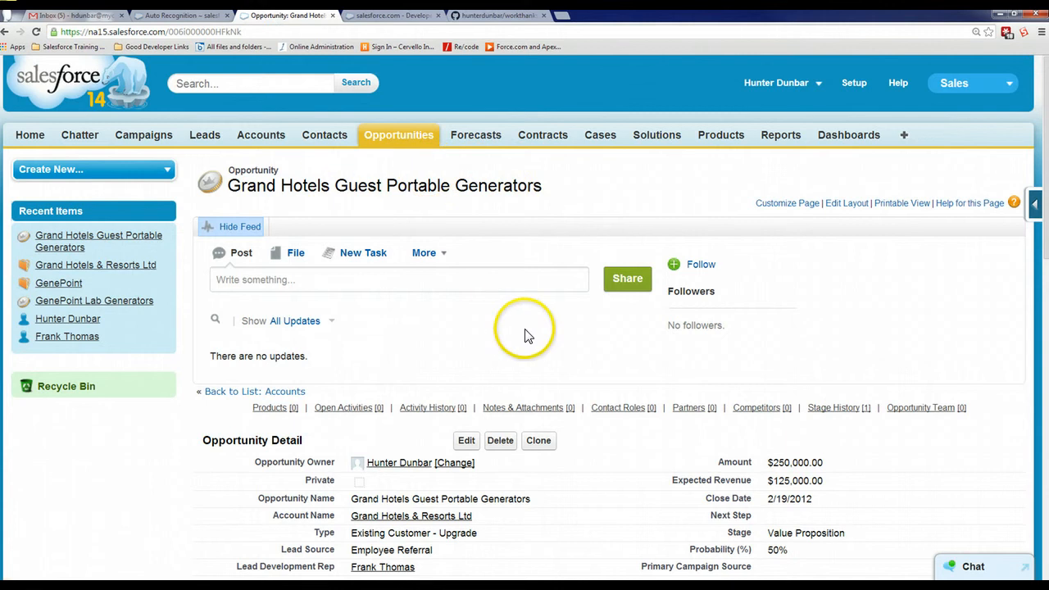
{"action": "scroll", "coordinate": [524, 337], "scroll_direction": "down", "scroll_amount": 4}
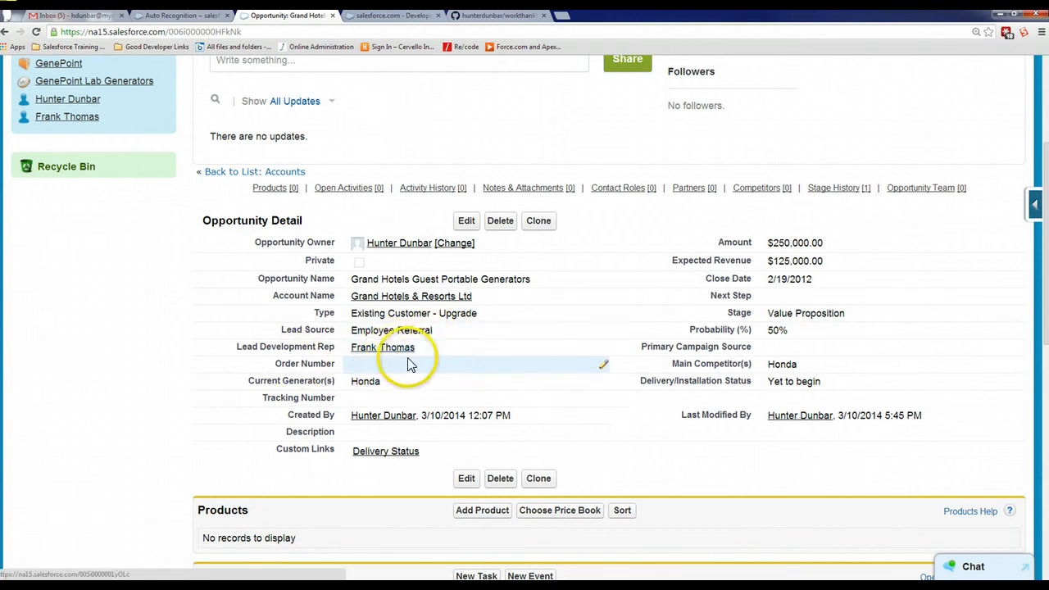
{"action": "left_click", "coordinate": [174, 17]}
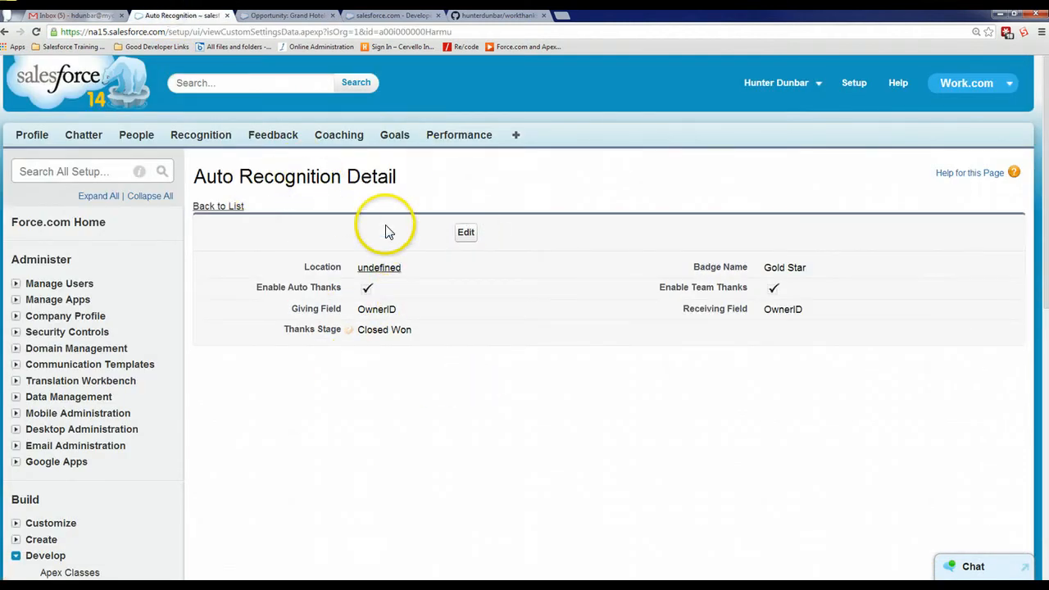
{"action": "scroll", "coordinate": [387, 234], "scroll_direction": "down", "scroll_amount": 2}
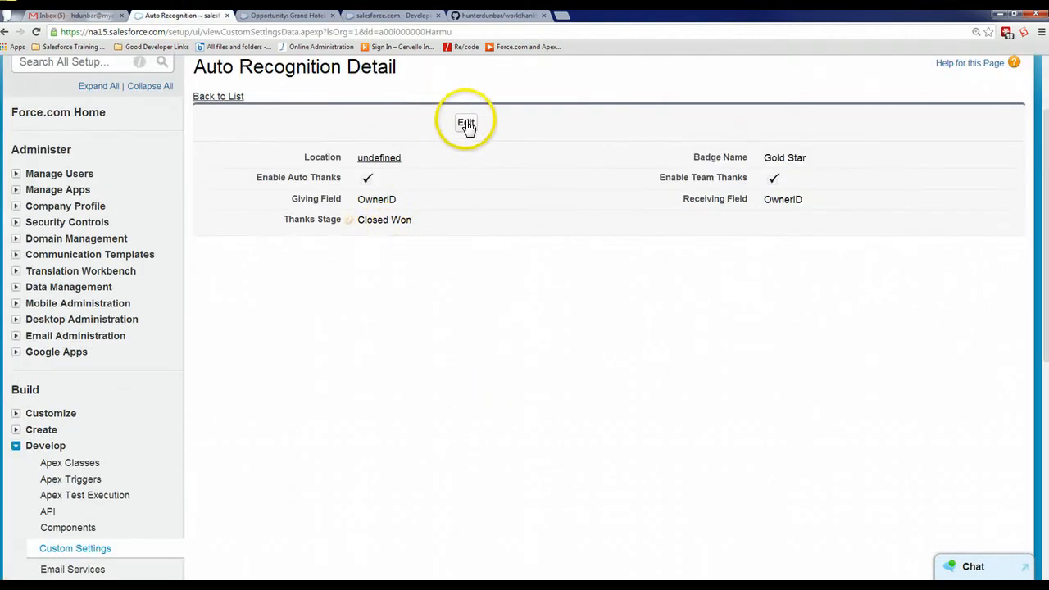
{"action": "left_click", "coordinate": [102, 551]}
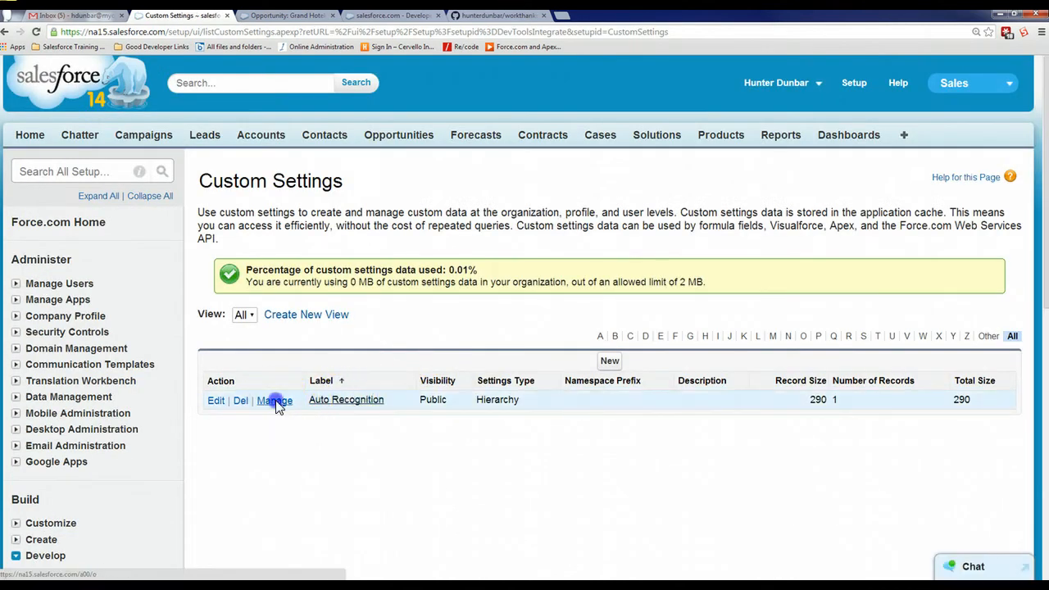
{"action": "left_click", "coordinate": [274, 401]}
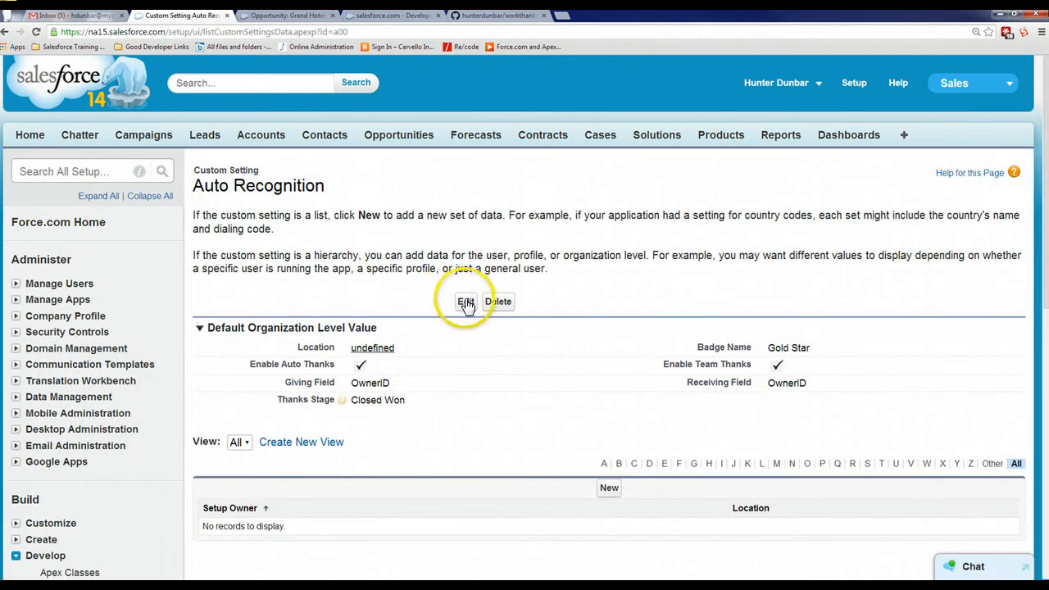
{"action": "left_click", "coordinate": [466, 302]}
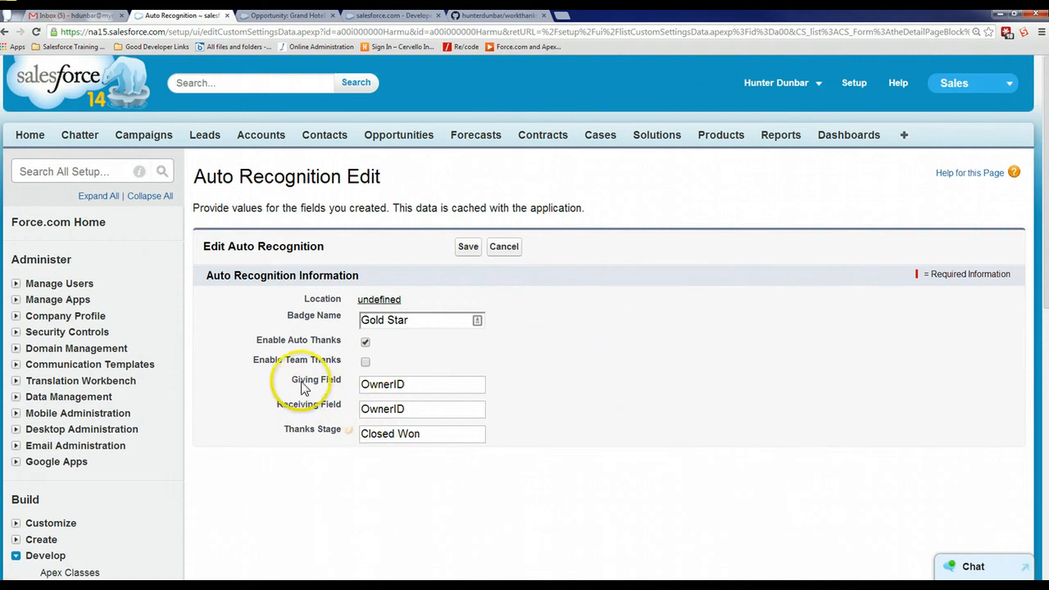
{"action": "left_click", "coordinate": [409, 383]}
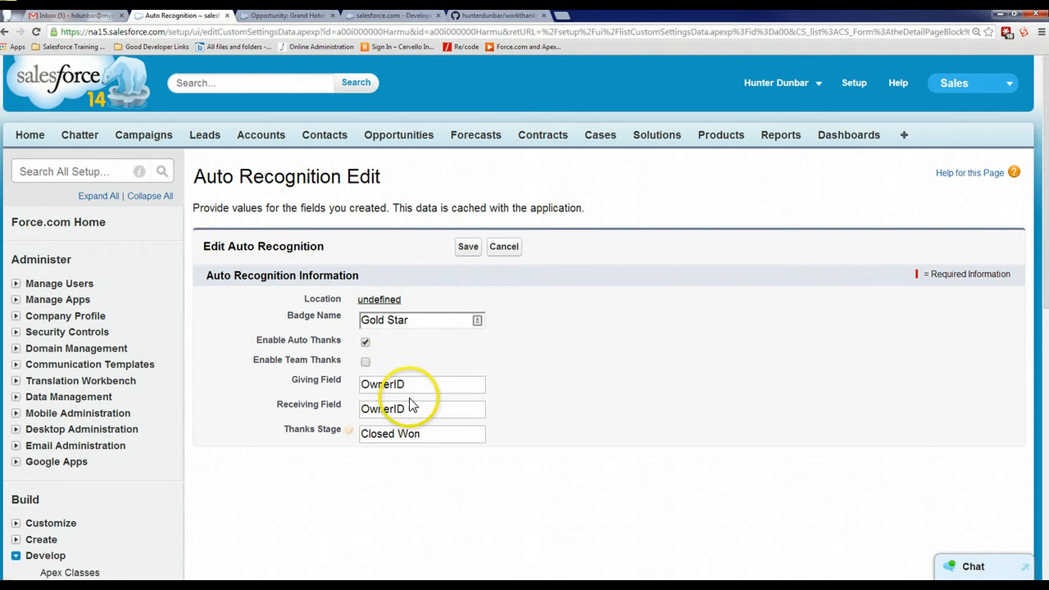
Check the Lead Development Rep field on the Grand Hotels opportunity and set the Receiving Field to Lead_Development_Rep__c
{"action": "left_click", "coordinate": [294, 16]}
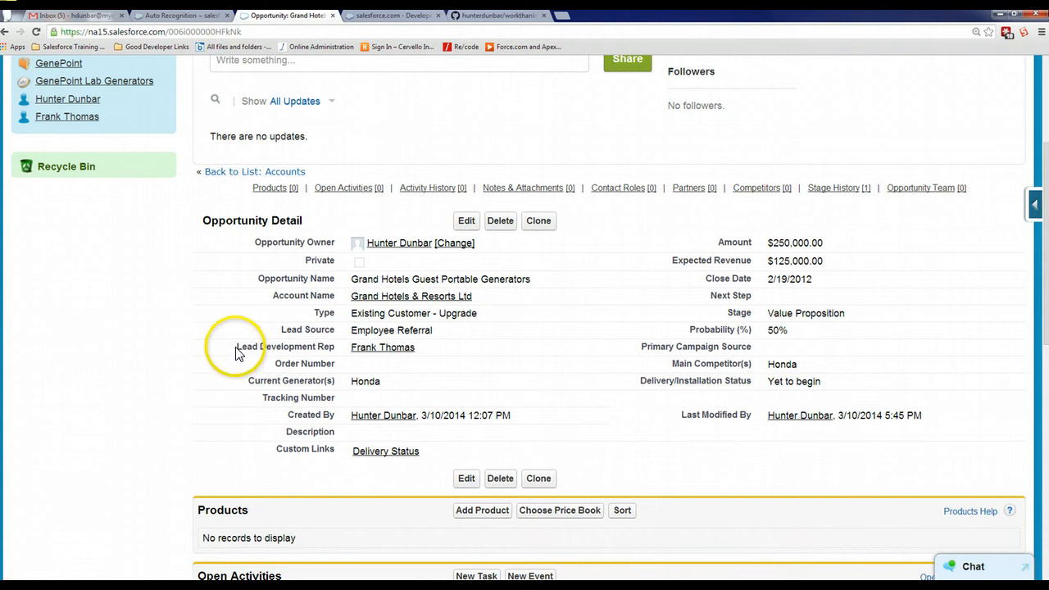
{"action": "left_click", "coordinate": [197, 18]}
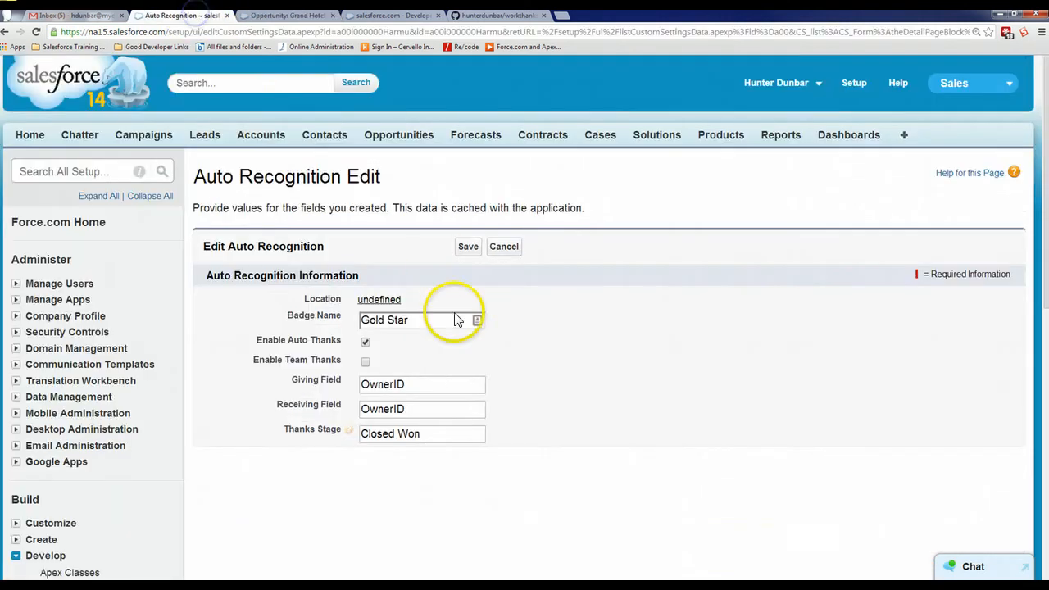
{"action": "left_click_drag", "start_coordinate": [428, 405], "coordinate": [322, 420]}
{"action": "type", "text": "L"}
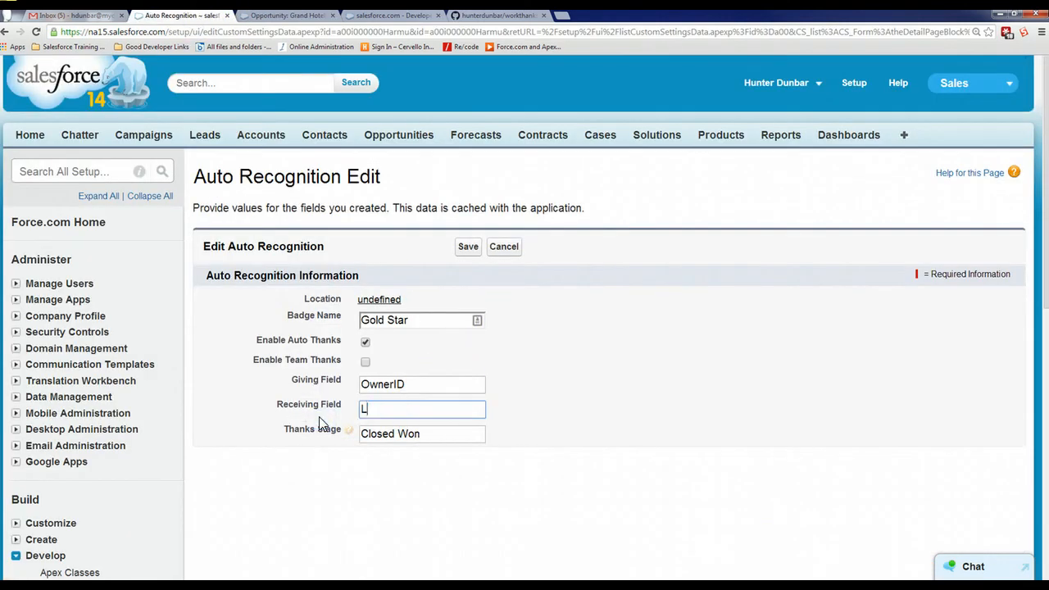
{"action": "type", "text": "ead_Development_"}
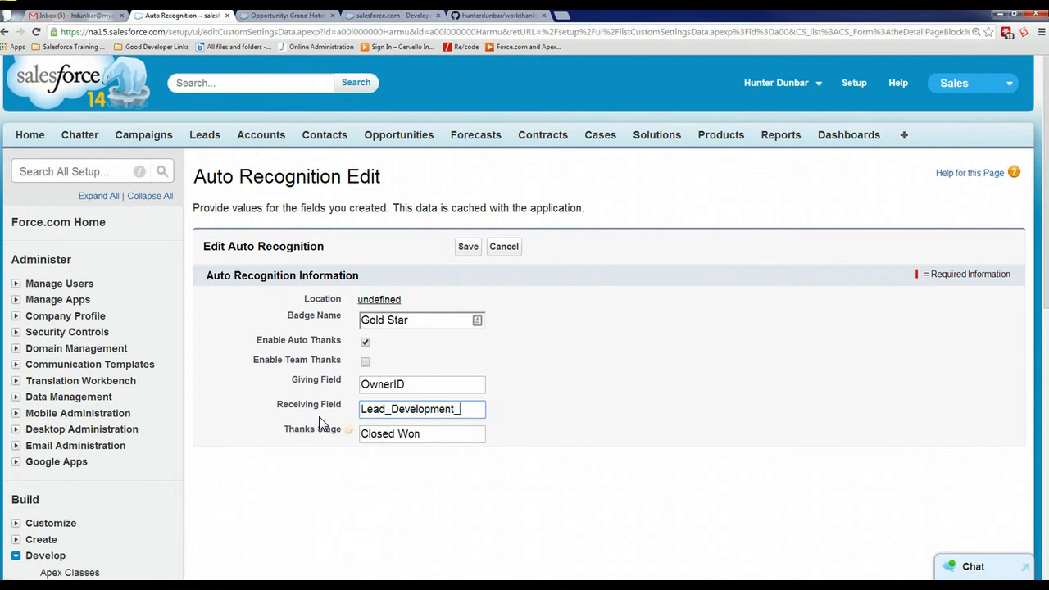
{"action": "type", "text": "Rep__c"}
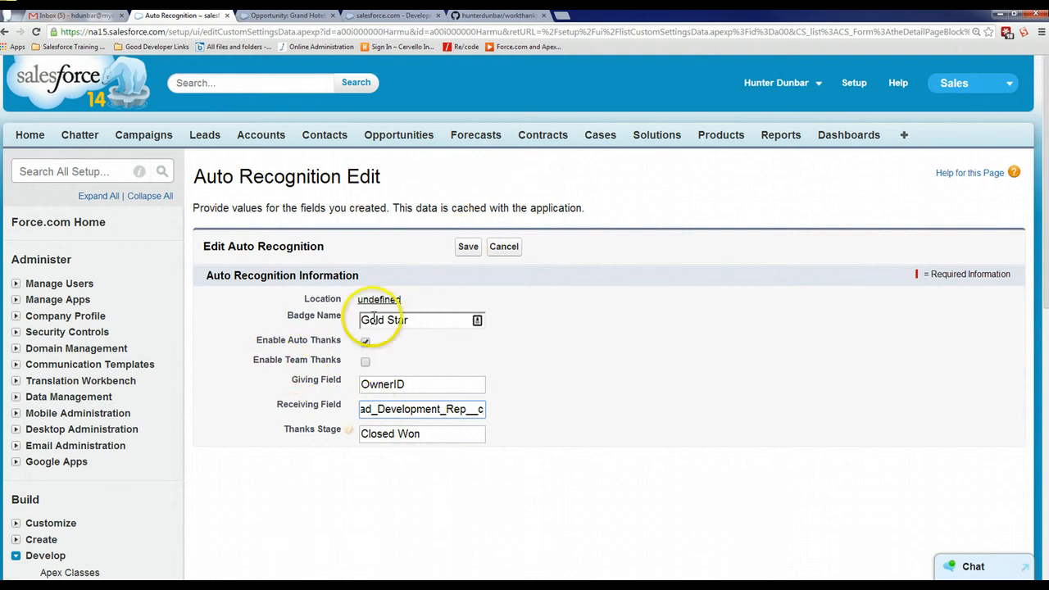
Look up the available stages on the Grand Hotels opportunity without changing it, and set the Thanks Stage to Perception Analysis
{"action": "left_click", "coordinate": [310, 16]}
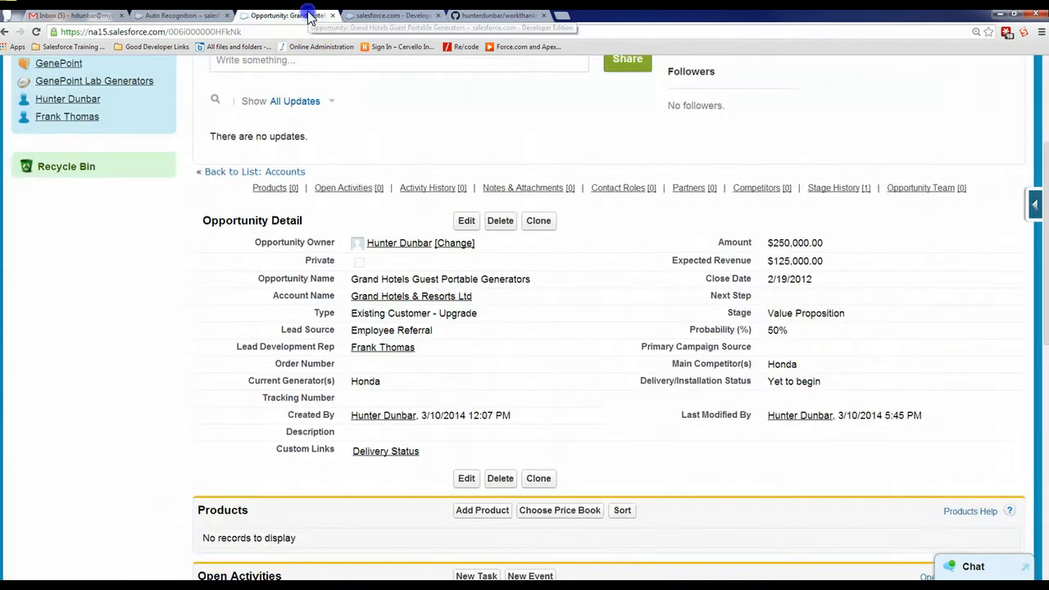
{"action": "double_click", "coordinate": [853, 311]}
{"action": "left_click", "coordinate": [512, 207]}
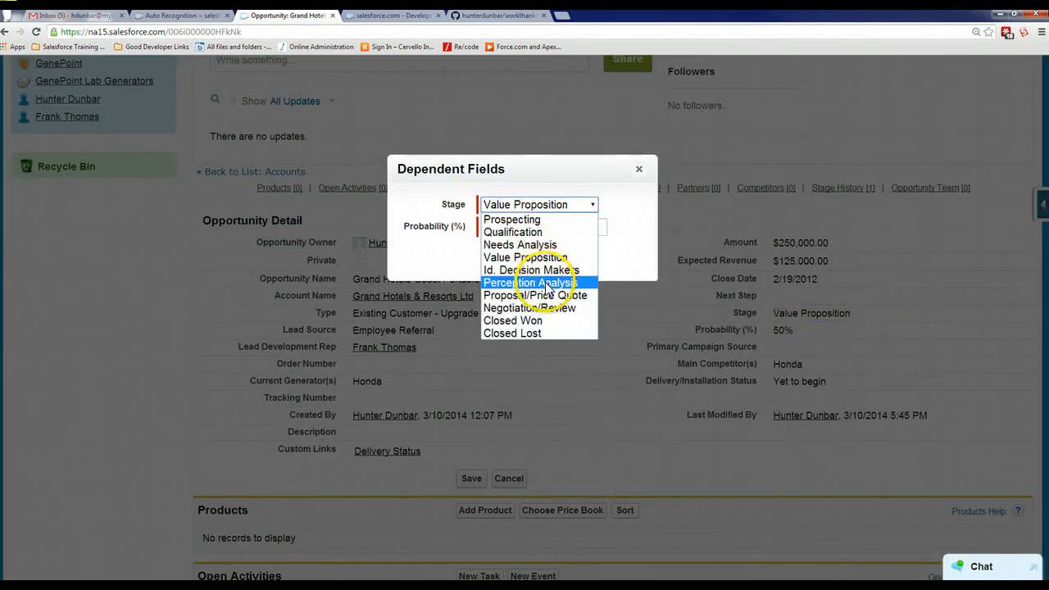
{"action": "left_click", "coordinate": [609, 261]}
{"action": "left_click", "coordinate": [536, 259]}
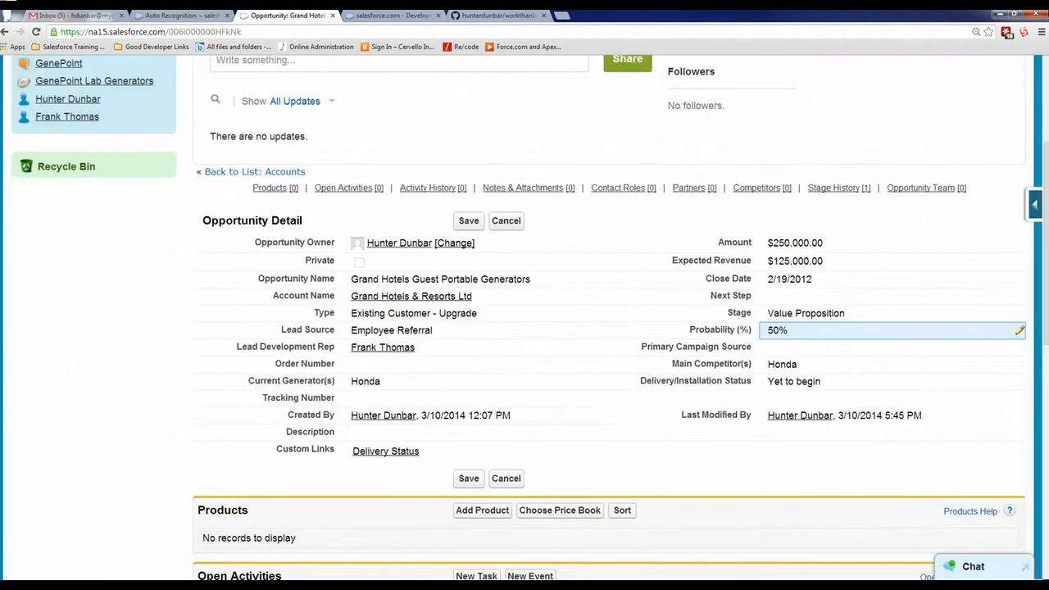
{"action": "left_click", "coordinate": [140, 18]}
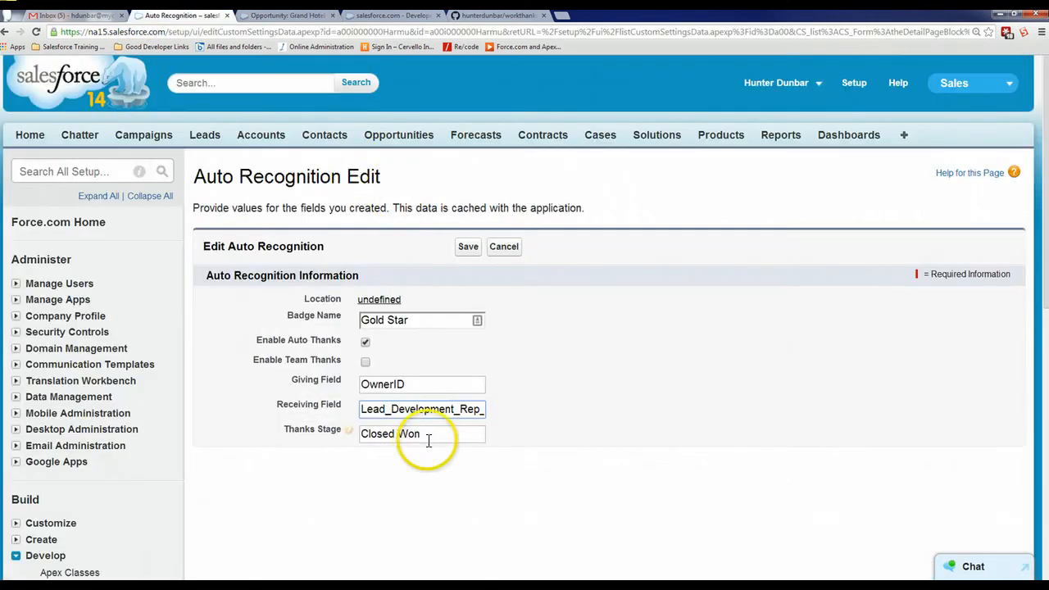
{"action": "left_click_drag", "start_coordinate": [428, 438], "coordinate": [319, 455]}
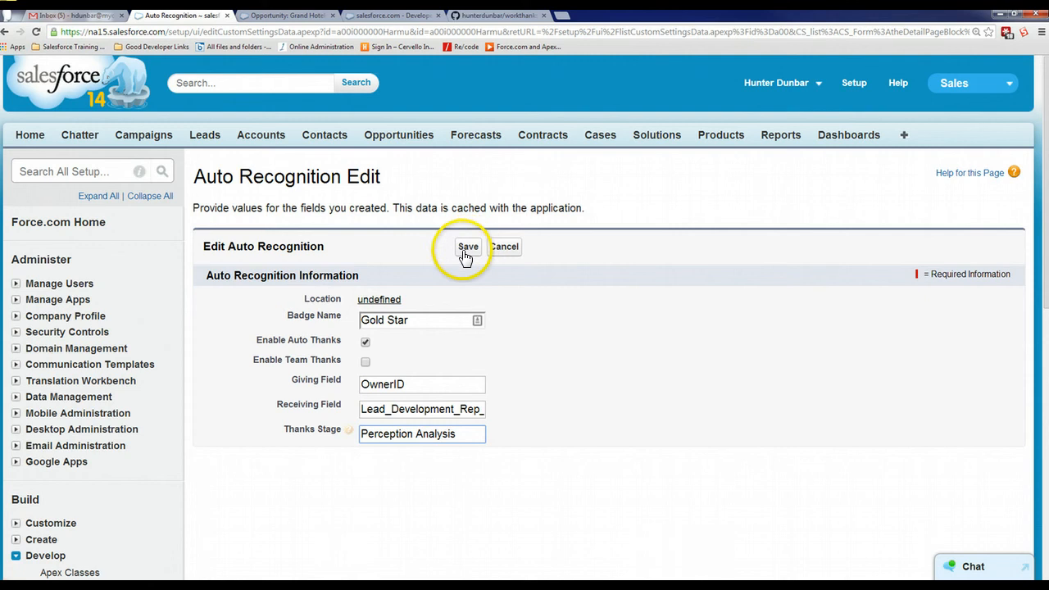
Set the Badge Name to Thanks, save the Auto Recognition setting, and return to the Grand Hotels Guest Portable Generators opportunity
{"action": "left_click_drag", "start_coordinate": [431, 320], "coordinate": [301, 337]}
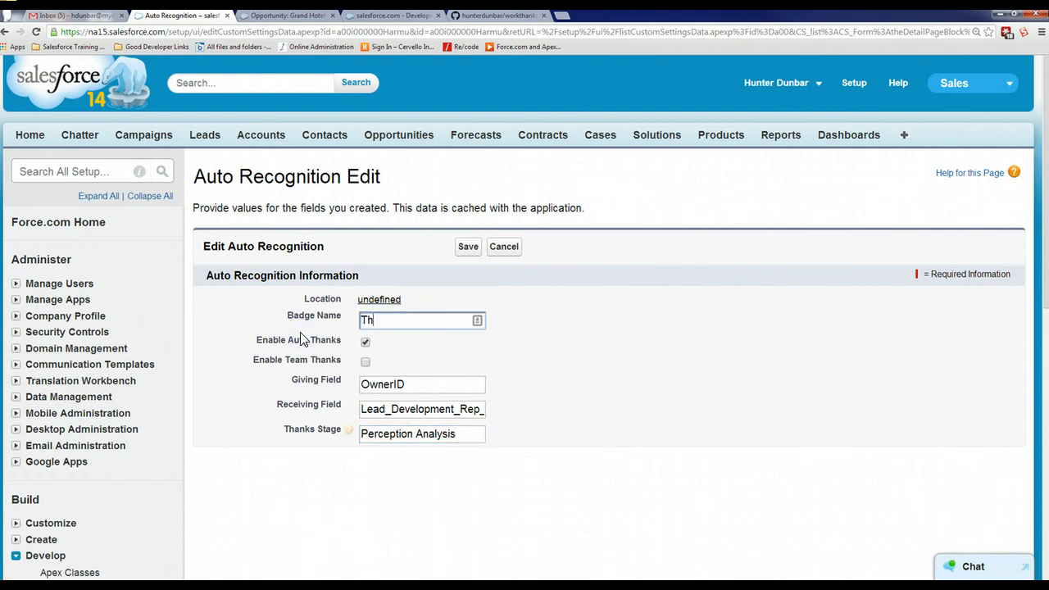
{"action": "left_click", "coordinate": [466, 246]}
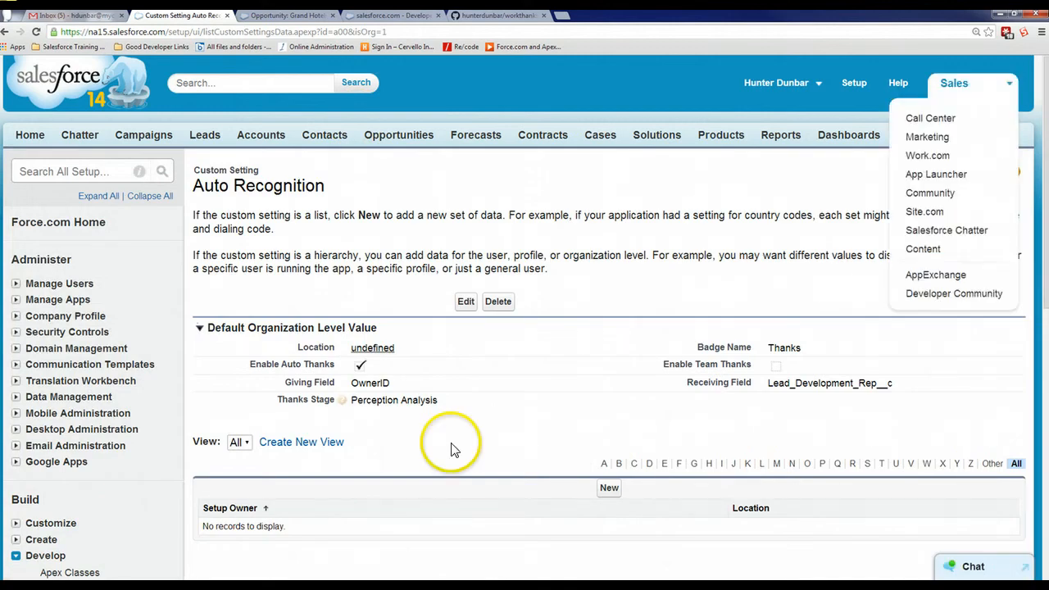
{"action": "left_click", "coordinate": [287, 15]}
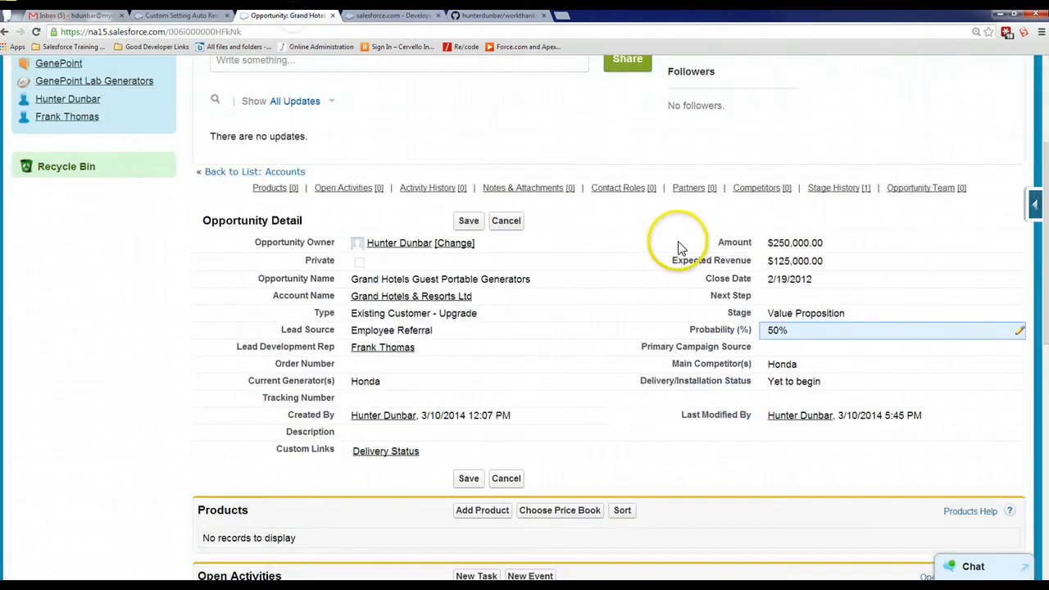
Set the stage of the Grand Hotels Guest Portable Generators opportunity to Perception Analysis and save the record
{"action": "double_click", "coordinate": [841, 368]}
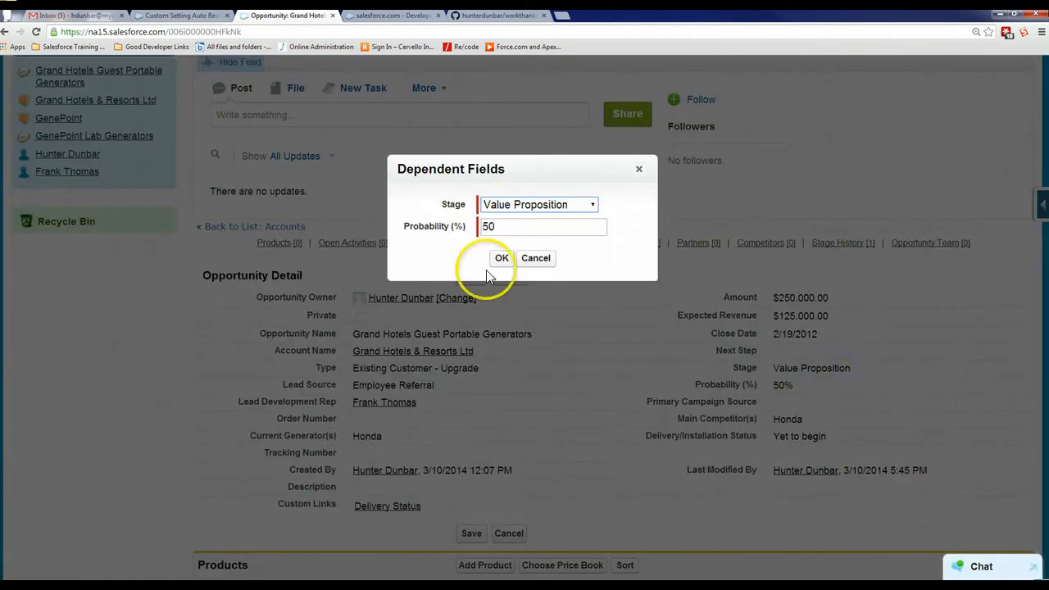
{"action": "left_click", "coordinate": [528, 204]}
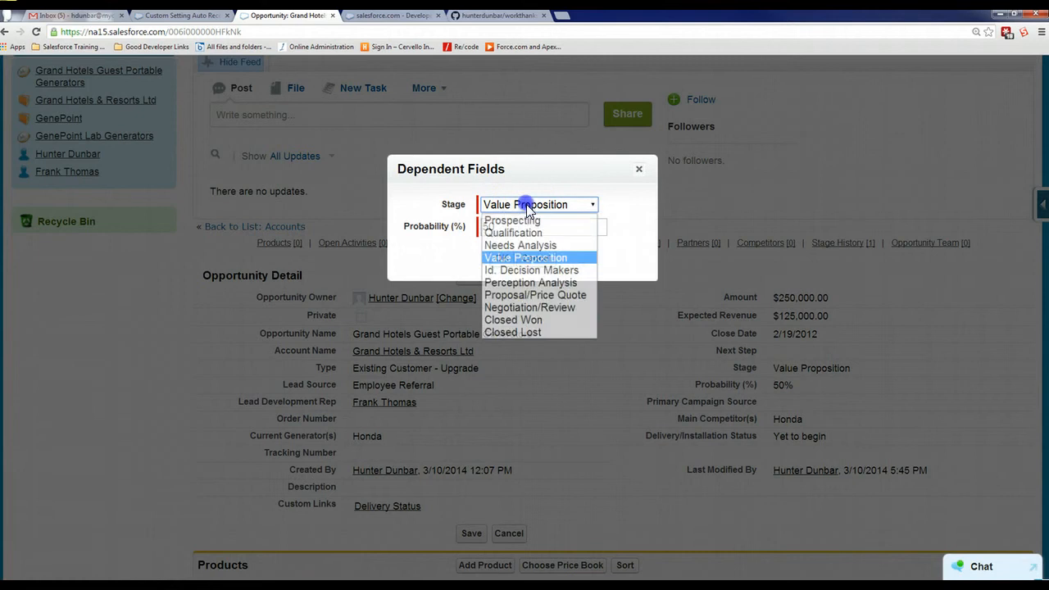
{"action": "left_click", "coordinate": [538, 283]}
{"action": "left_click", "coordinate": [504, 260]}
{"action": "left_click", "coordinate": [470, 276]}
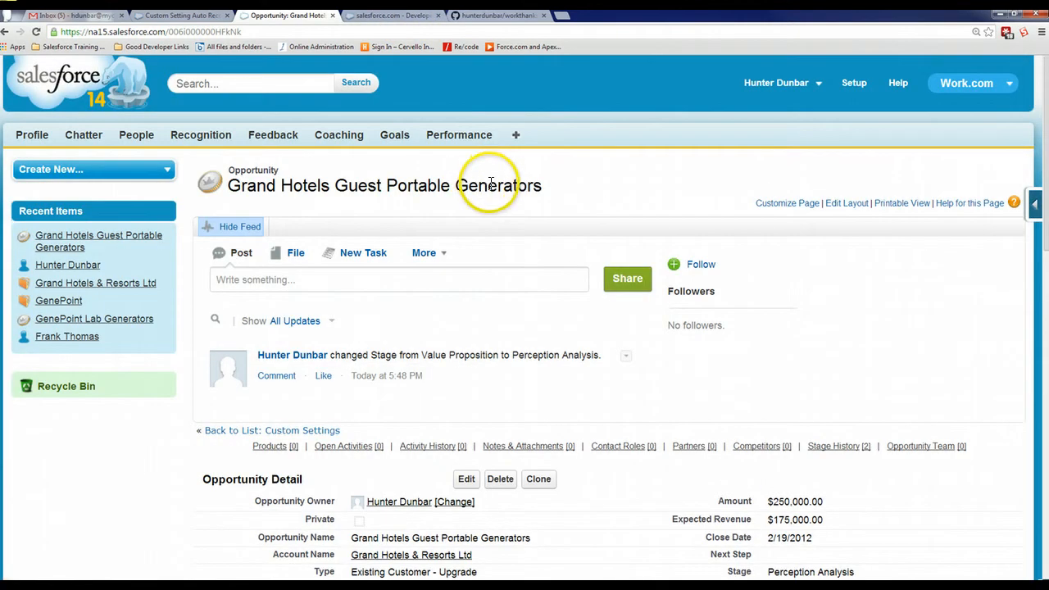
Open the lead development rep's profile from the opportunity and view the recognition received
{"action": "scroll", "coordinate": [490, 183], "scroll_direction": "down", "scroll_amount": 3}
{"action": "left_click", "coordinate": [394, 332]}
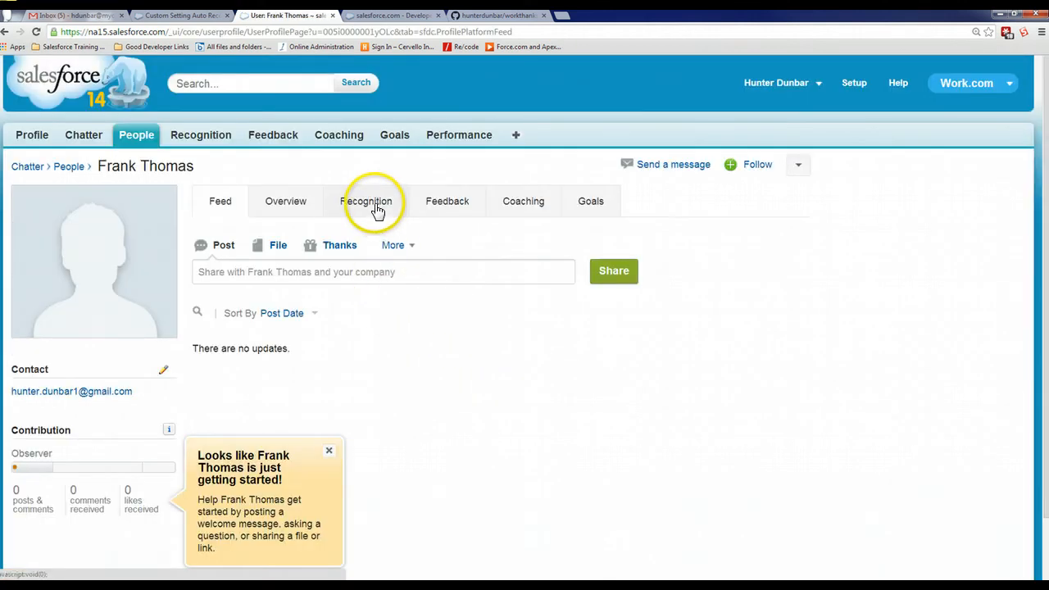
{"action": "left_click", "coordinate": [375, 207]}
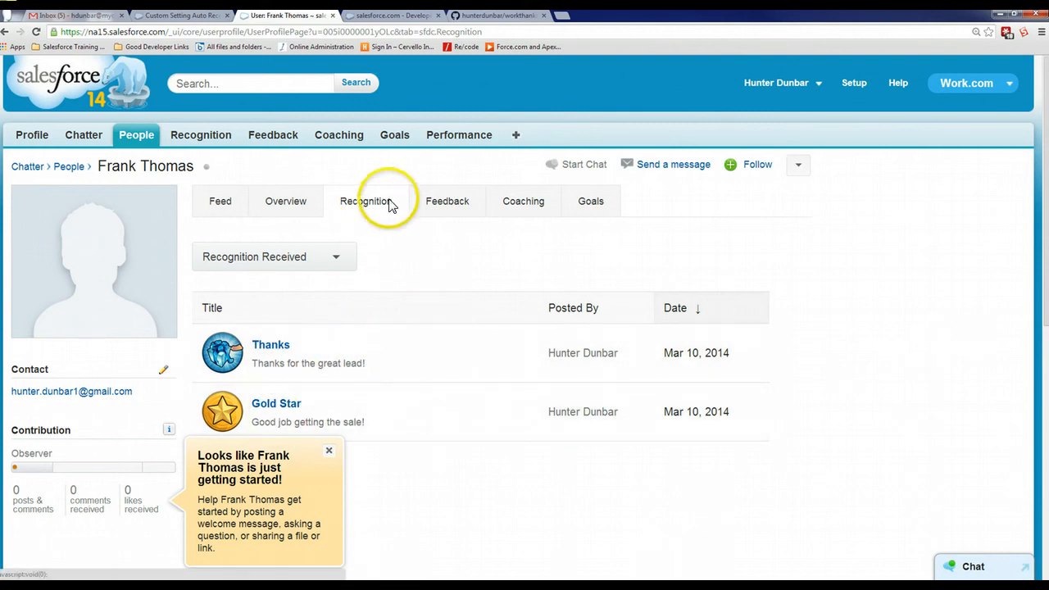
Go to the Salesforce setup area and open the list of Apex classes
{"action": "left_click", "coordinate": [392, 15]}
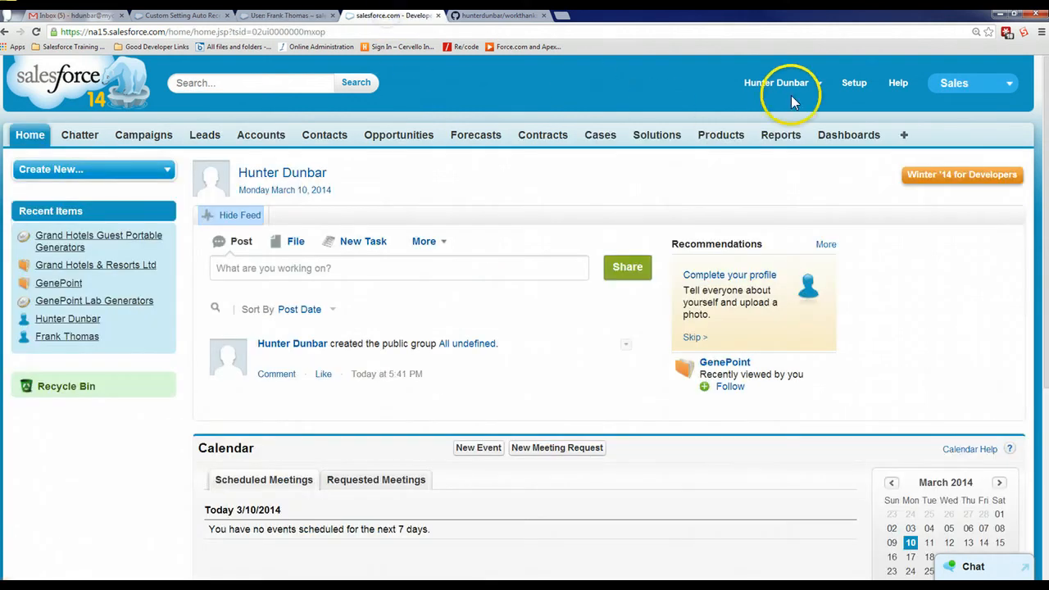
{"action": "left_click", "coordinate": [853, 82]}
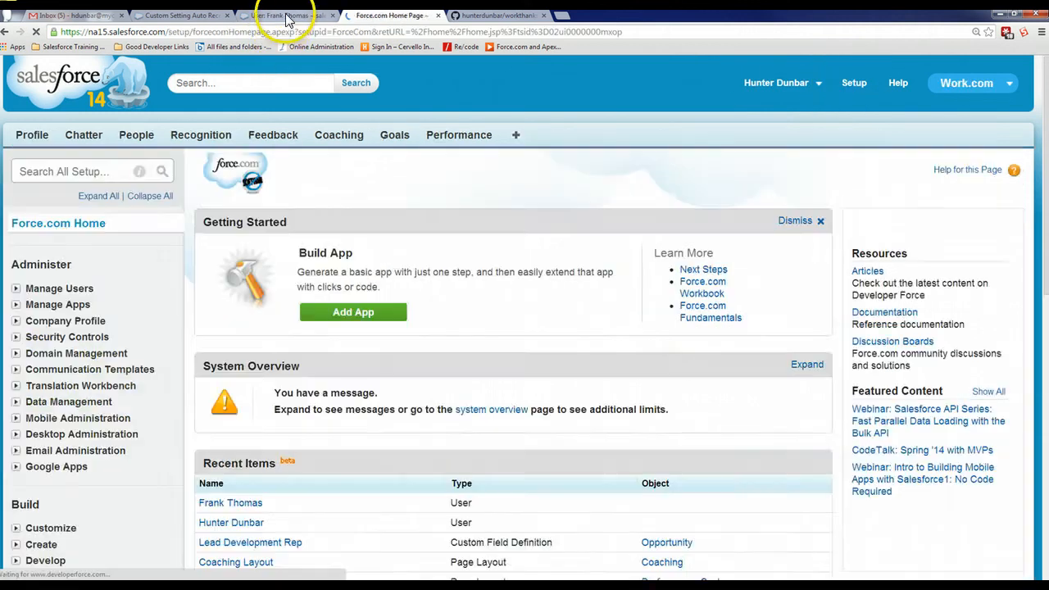
{"action": "left_click", "coordinate": [282, 15]}
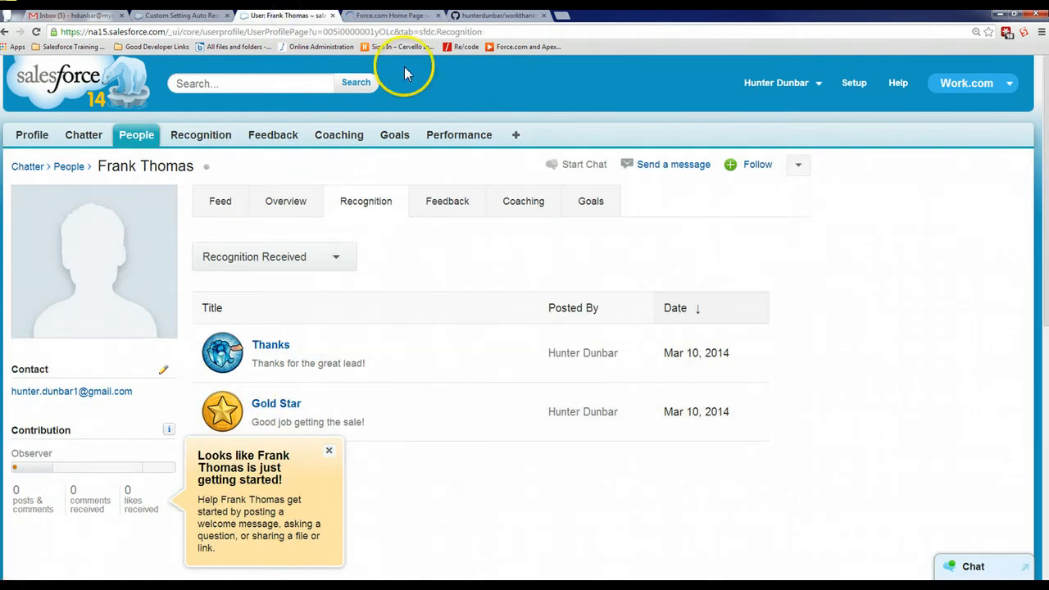
{"action": "left_click", "coordinate": [392, 15]}
{"action": "scroll", "coordinate": [121, 410], "scroll_direction": "down", "scroll_amount": 1}
{"action": "scroll", "coordinate": [122, 410], "scroll_direction": "down", "scroll_amount": 2}
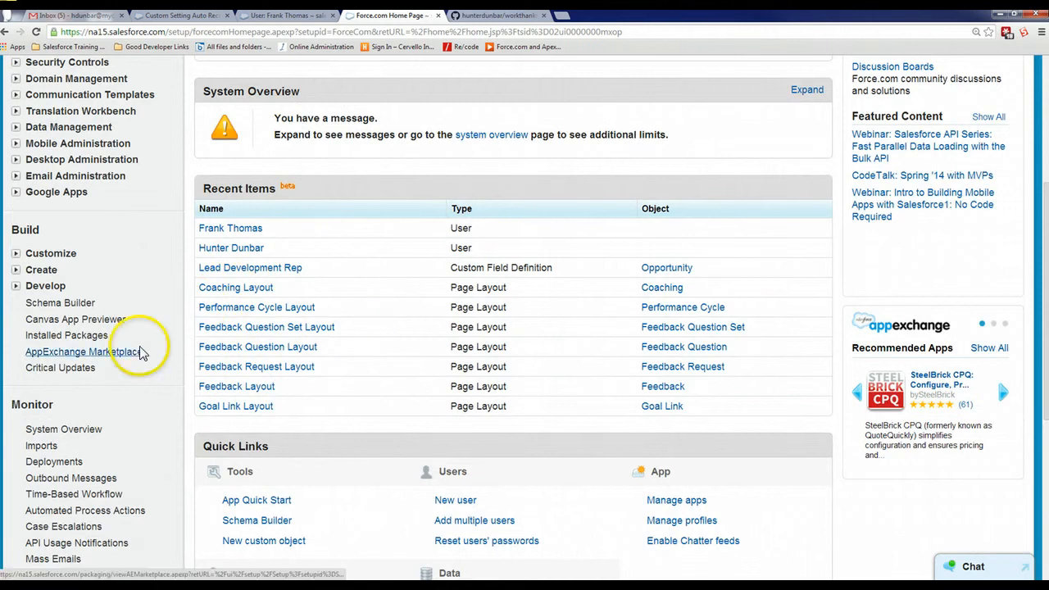
{"action": "left_click", "coordinate": [16, 287]}
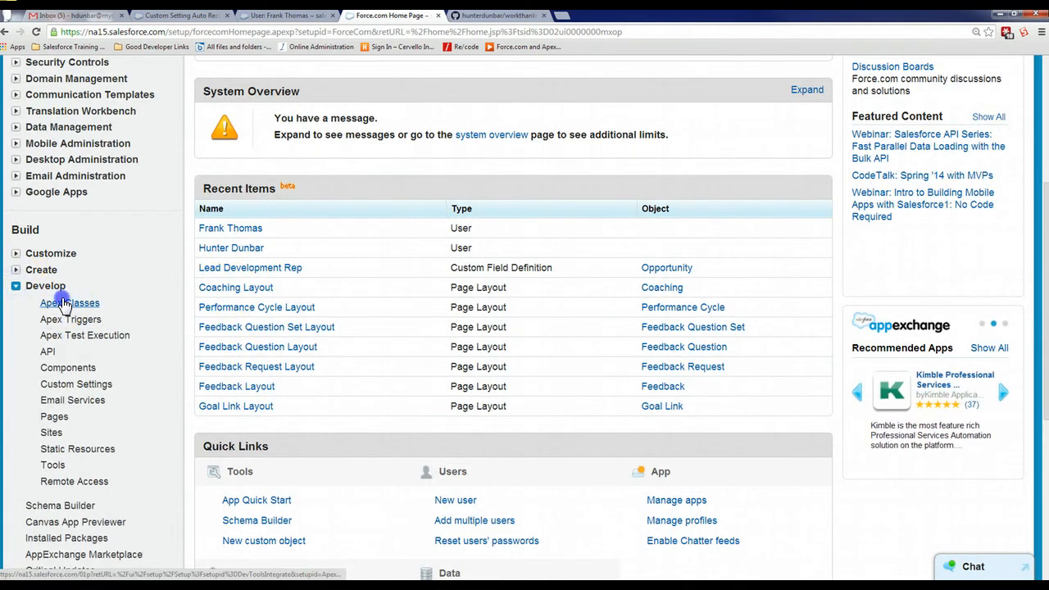
{"action": "left_click", "coordinate": [69, 303]}
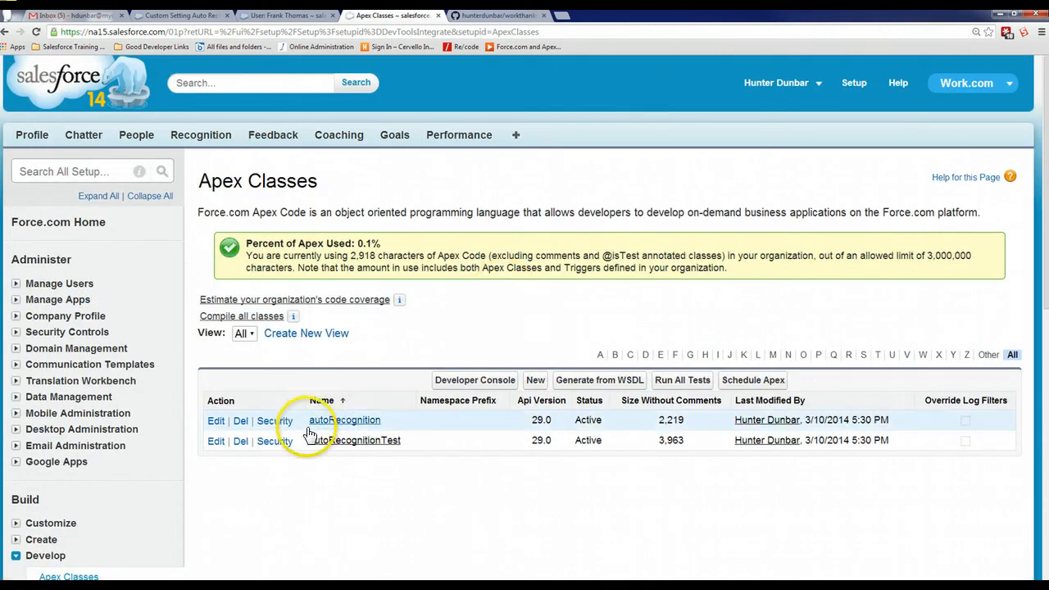
Open the autoRecognition class and examine the thanks messages in its createThanks and createThanksOppTeam methods
{"action": "left_click", "coordinate": [337, 420]}
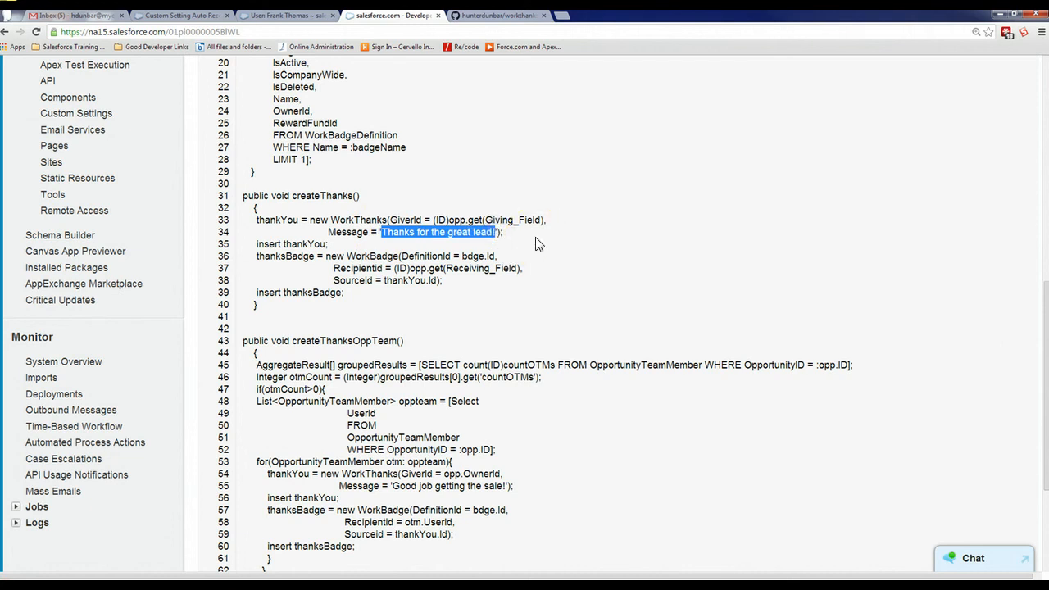
{"action": "scroll", "coordinate": [537, 244], "scroll_direction": "up", "scroll_amount": 1}
{"action": "scroll", "coordinate": [506, 276], "scroll_direction": "down", "scroll_amount": 3}
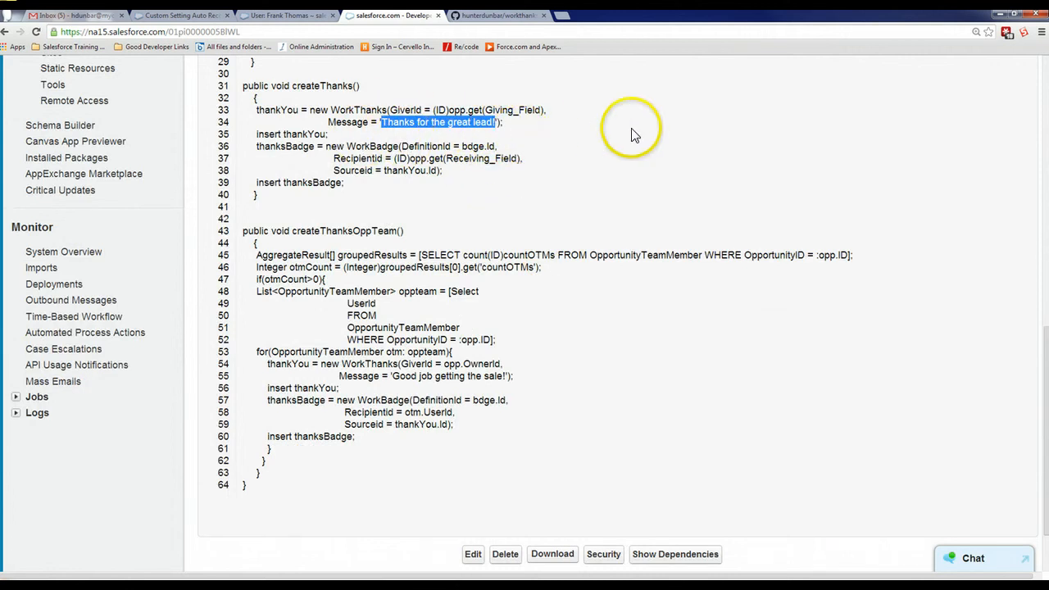
{"action": "scroll", "coordinate": [553, 209], "scroll_direction": "up", "scroll_amount": 10}
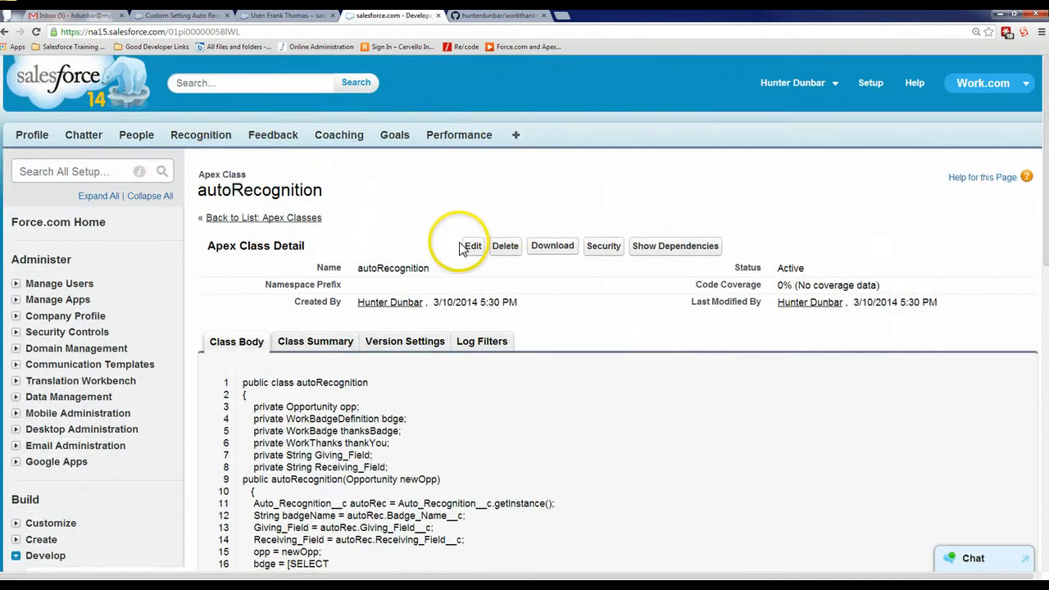
Edit the autoRecognition class so the createThanks message reads 'Thanks!', and save the class
{"action": "left_click", "coordinate": [474, 247]}
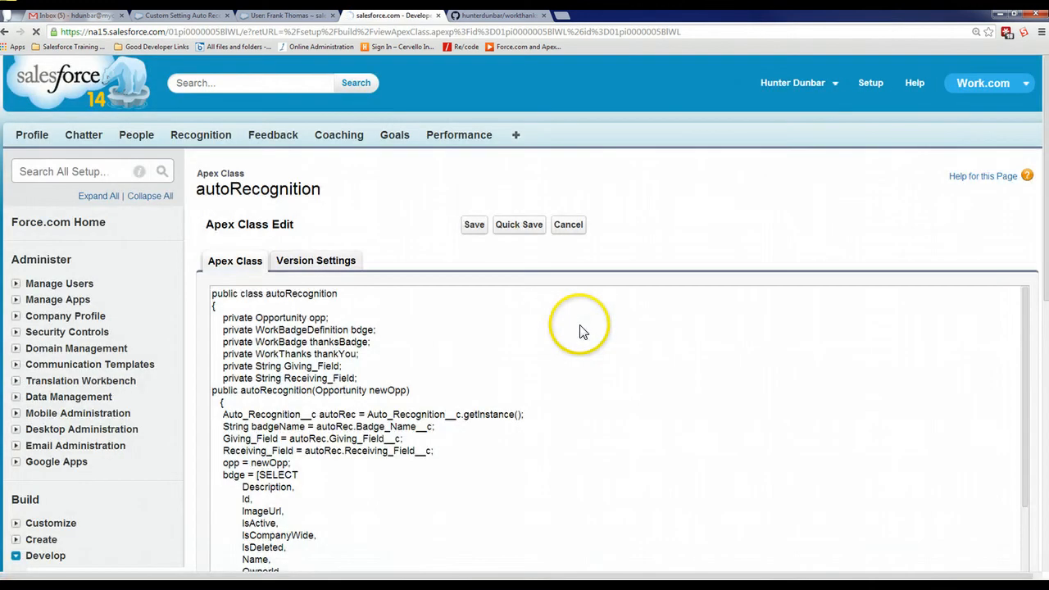
{"action": "scroll", "coordinate": [554, 353], "scroll_direction": "down", "scroll_amount": 5}
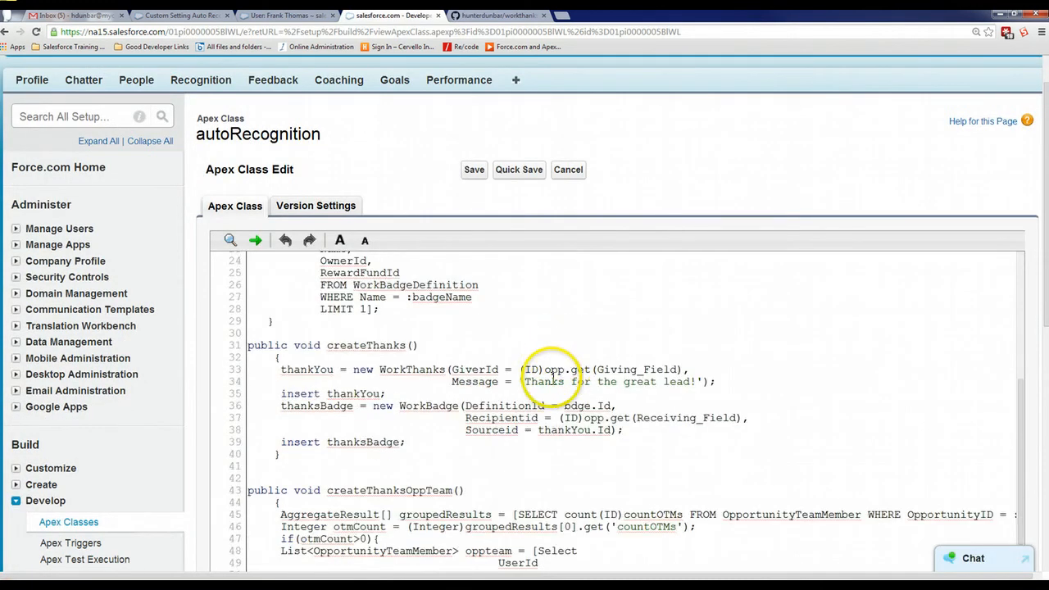
{"action": "left_click_drag", "start_coordinate": [567, 382], "coordinate": [616, 379]}
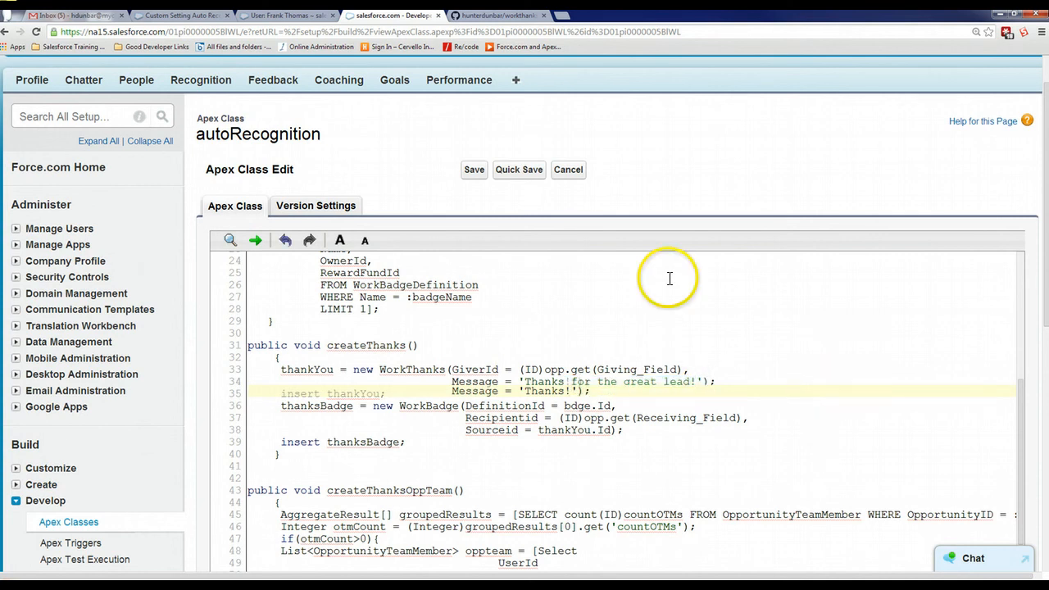
{"action": "left_click", "coordinate": [476, 172]}
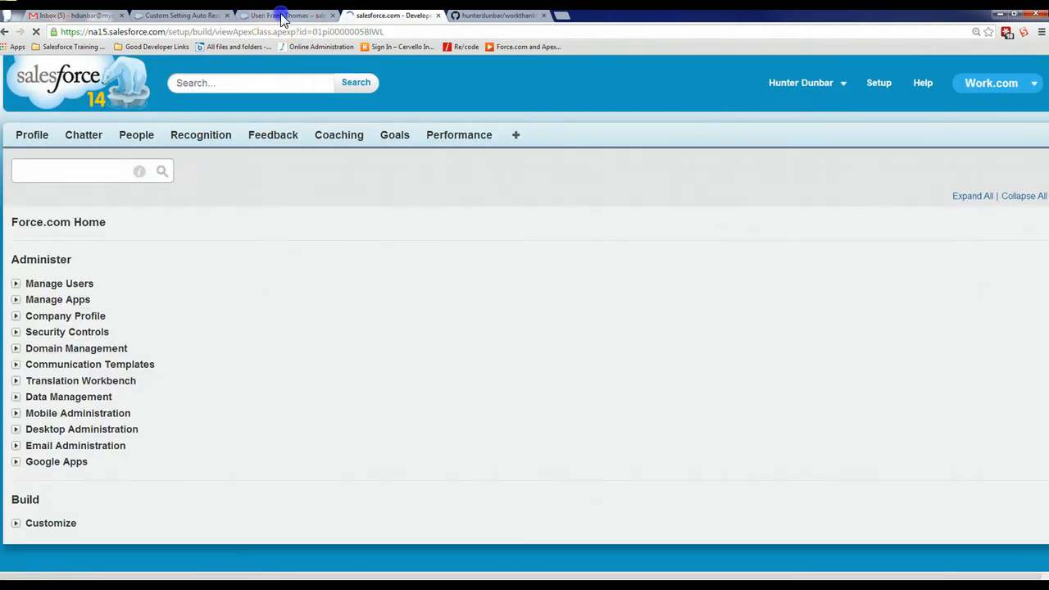
Return to the lead development rep's recognition page and look through the available apps without switching
{"action": "left_click", "coordinate": [281, 17]}
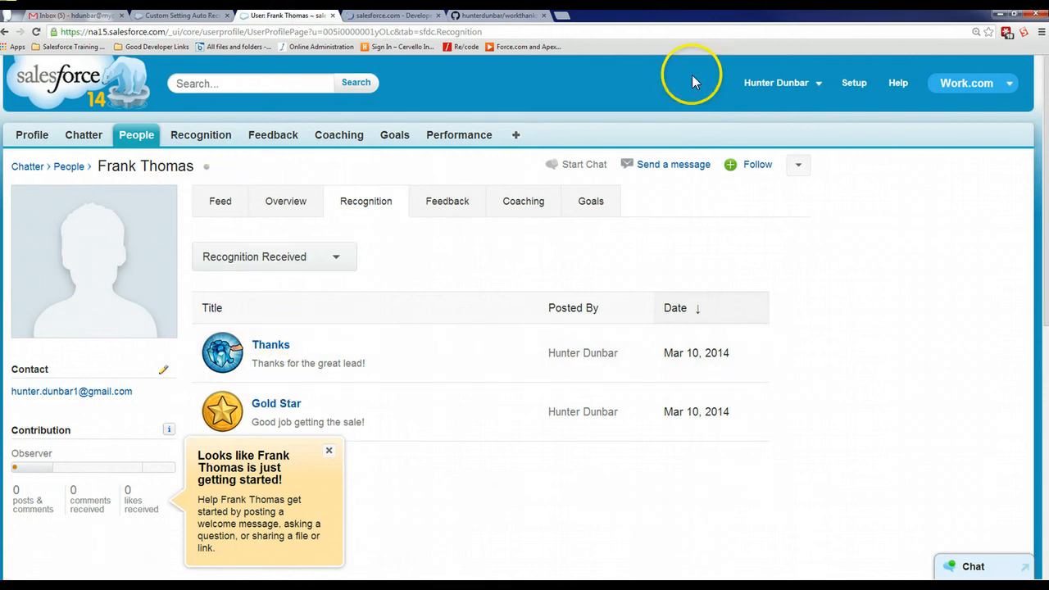
{"action": "left_click", "coordinate": [1003, 82]}
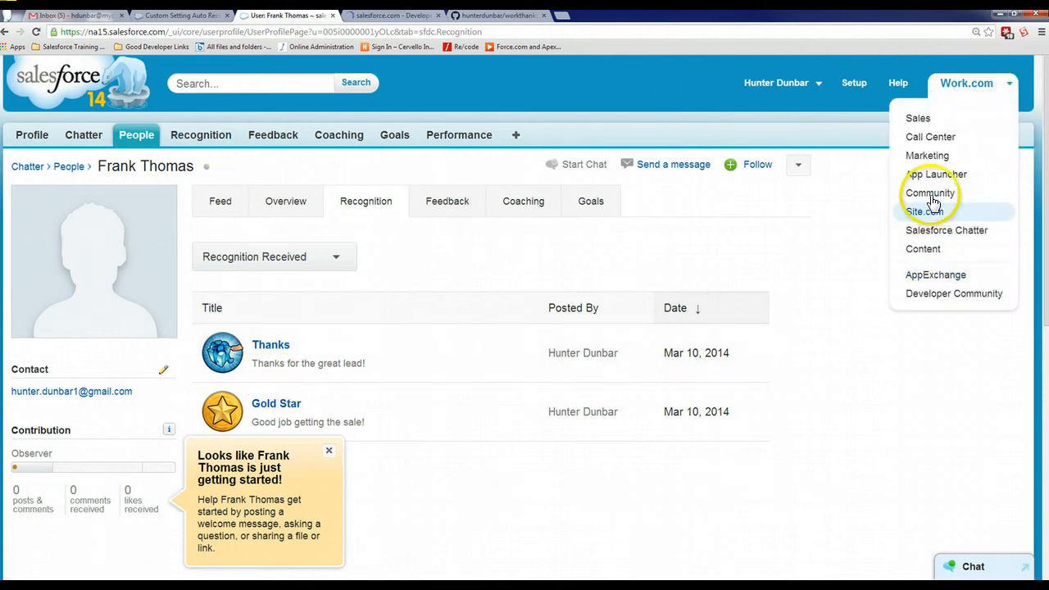
{"action": "left_click", "coordinate": [839, 339]}
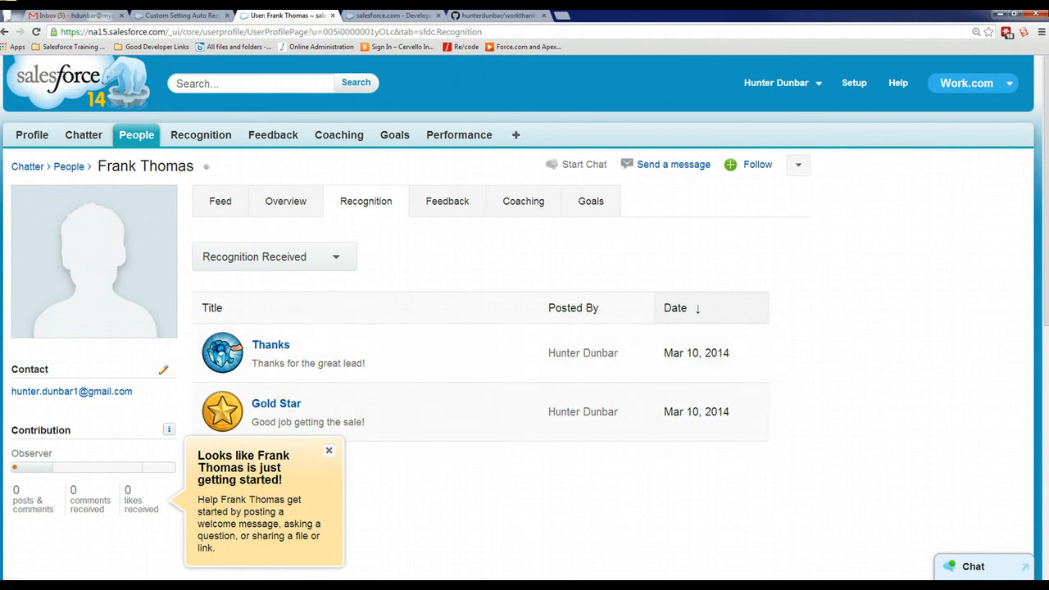
Switch to the workthanks repository on GitHub and review the README's features summary, package link, components and roadmap
{"action": "left_click", "coordinate": [506, 16]}
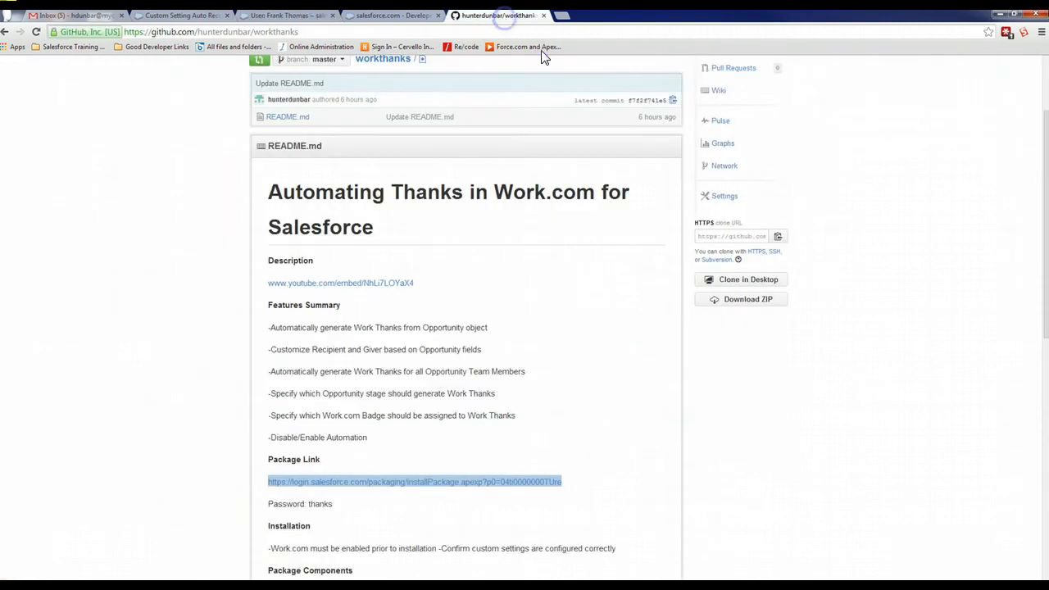
{"action": "scroll", "coordinate": [182, 274], "scroll_direction": "up", "scroll_amount": 3}
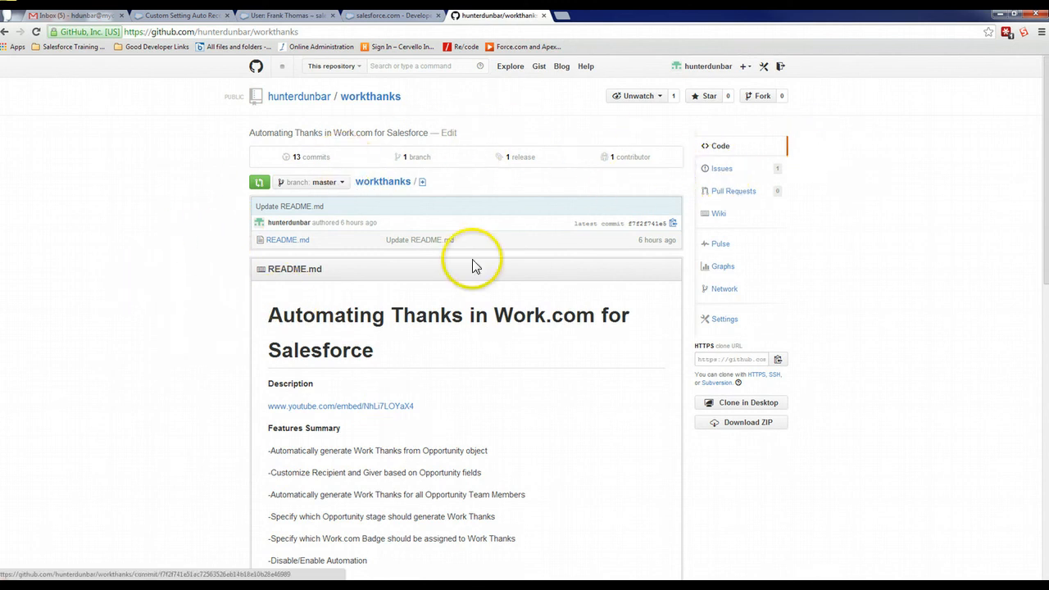
{"action": "scroll", "coordinate": [211, 270], "scroll_direction": "down", "scroll_amount": 10}
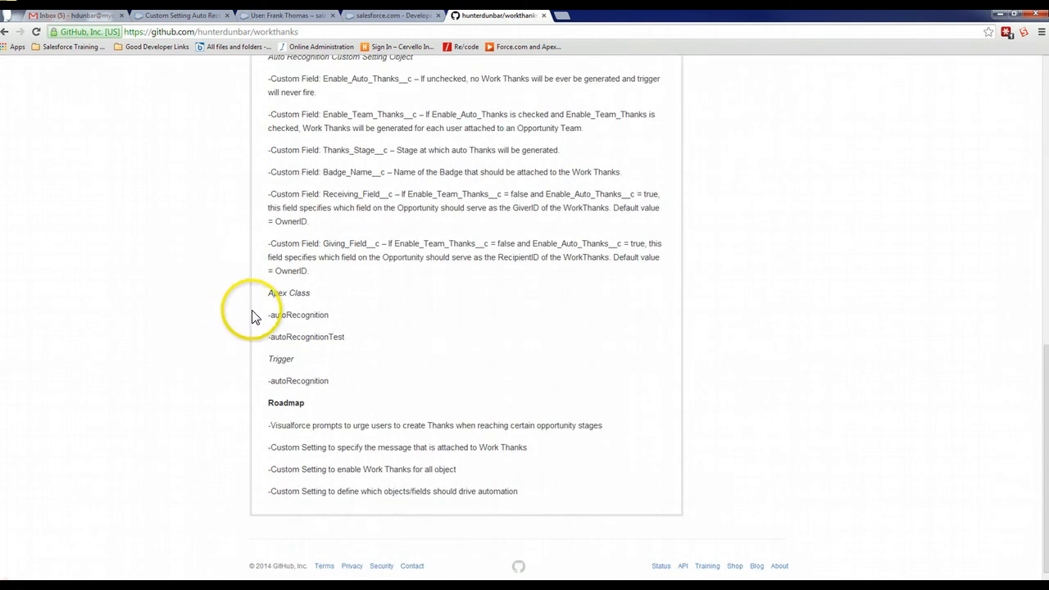
{"action": "scroll", "coordinate": [253, 317], "scroll_direction": "up", "scroll_amount": 7}
{"action": "scroll", "coordinate": [382, 323], "scroll_direction": "down", "scroll_amount": 1}
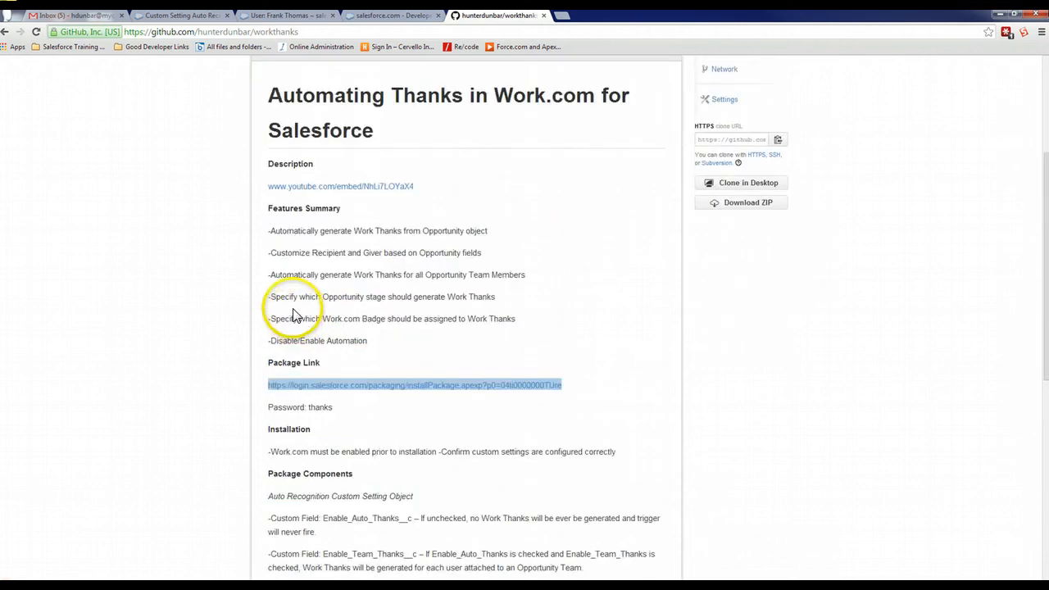
{"action": "scroll", "coordinate": [216, 318], "scroll_direction": "down", "scroll_amount": 5}
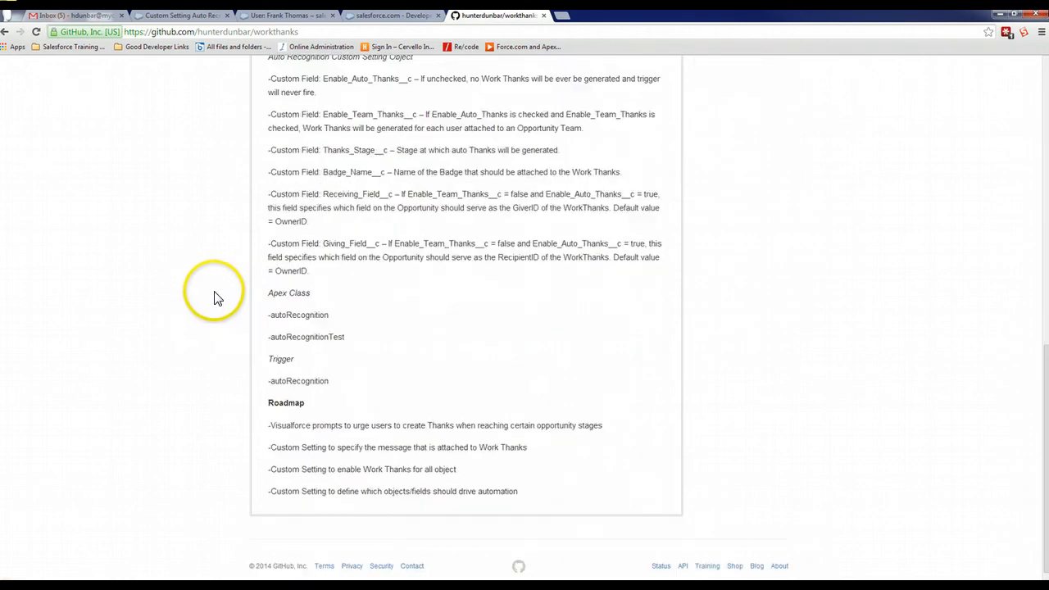
{"action": "scroll", "coordinate": [183, 368], "scroll_direction": "up", "scroll_amount": 10}
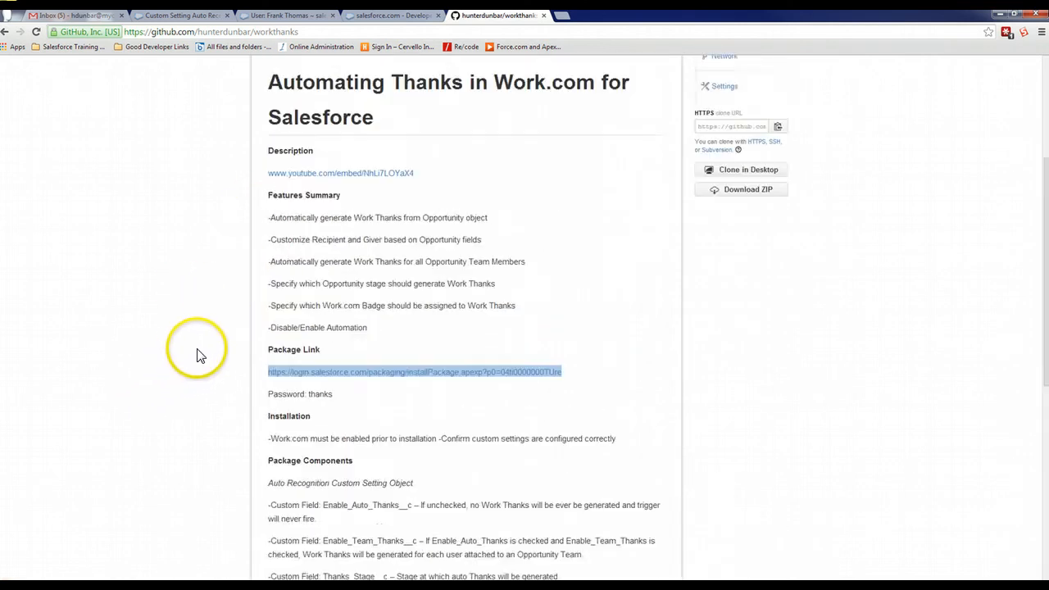